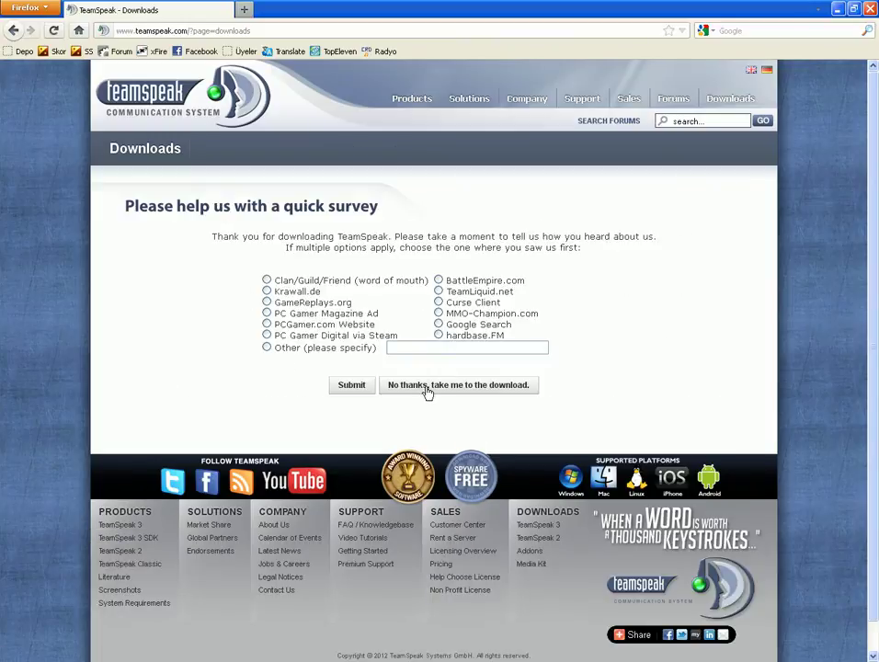
Step: Skip the survey, start the TeamSpeak3-Client-win32-3.0.3.exe download and choose to save the file
{"action": "left_click", "coordinate": [428, 386]}
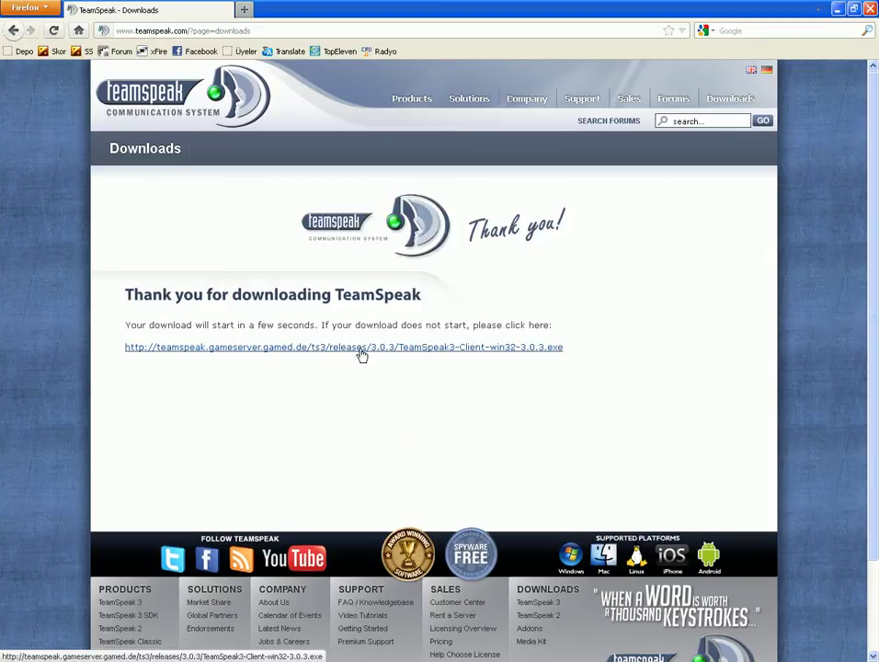
{"action": "left_click", "coordinate": [362, 355]}
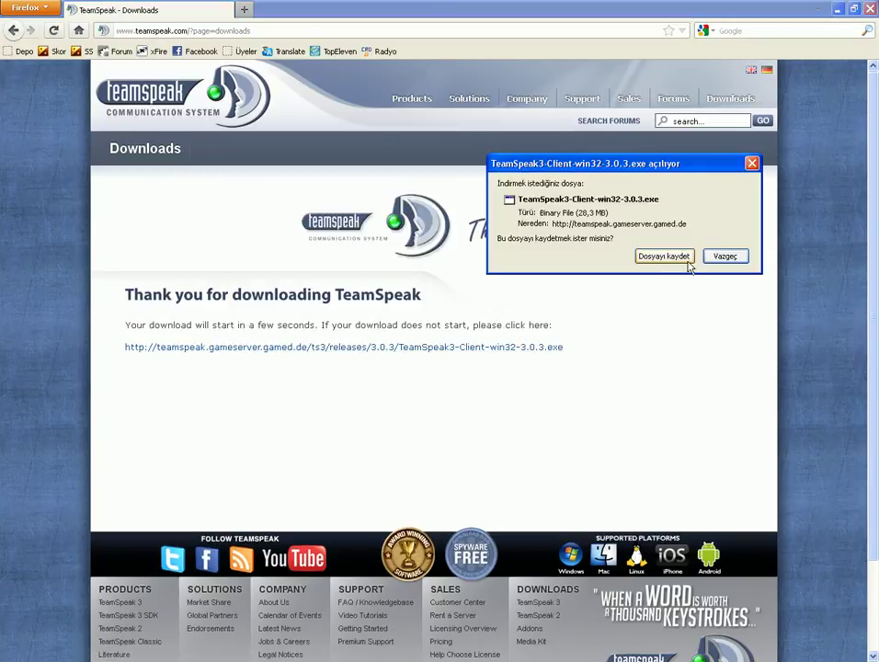
{"action": "left_click", "coordinate": [664, 256]}
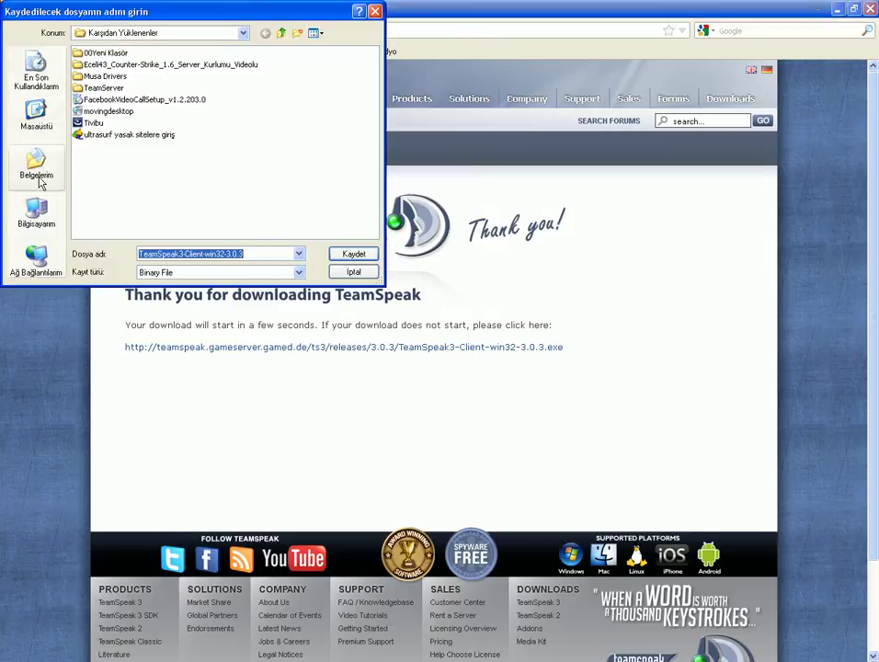
Step: Save the TeamSpeak installer in the Yeni Klasör folder on the desktop and tidy the downloads list
{"action": "left_click", "coordinate": [39, 129]}
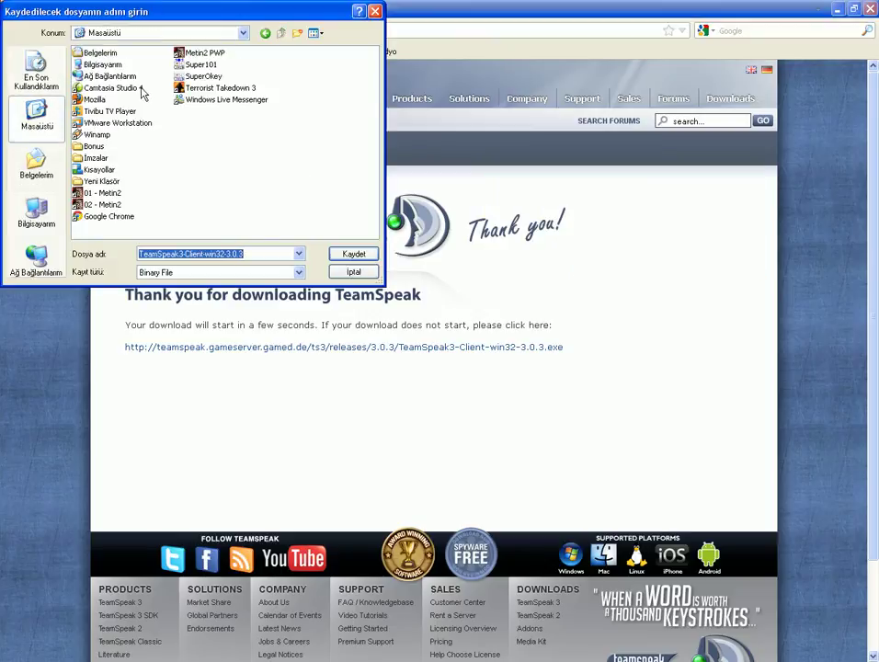
{"action": "left_click", "coordinate": [102, 182]}
{"action": "double_click", "coordinate": [102, 182]}
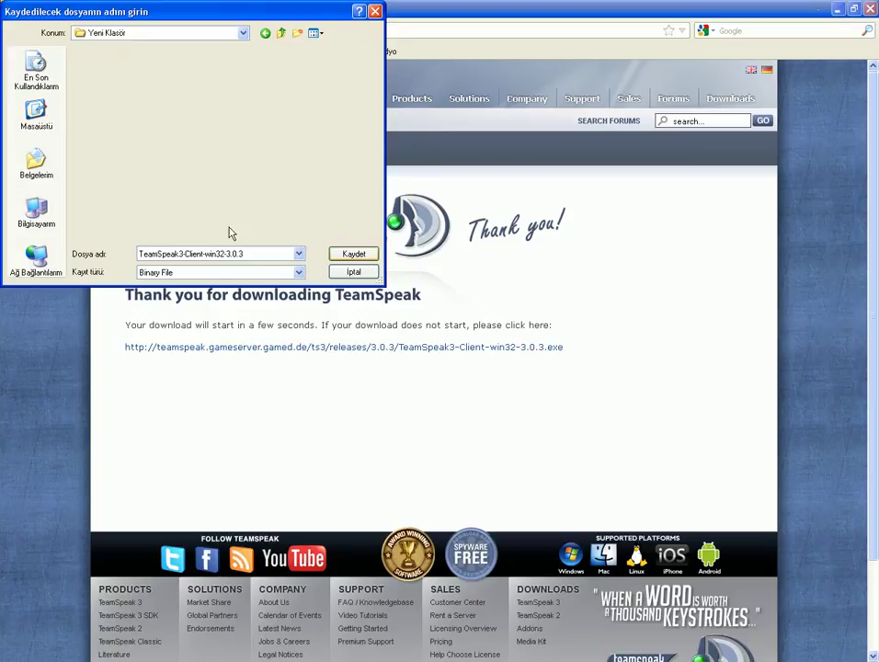
{"action": "key", "text": "Return"}
{"action": "left_click", "coordinate": [46, 650]}
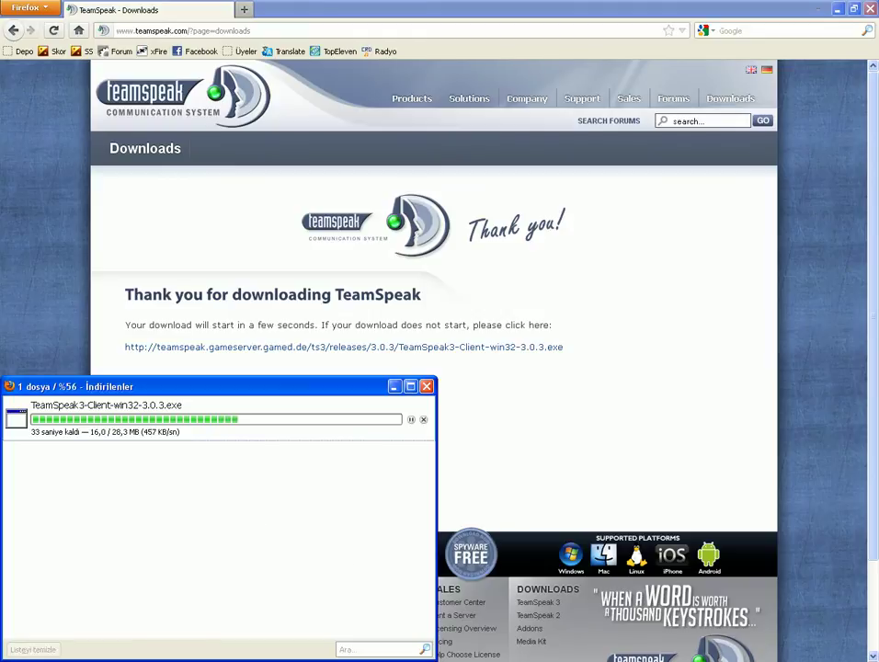
Step: Minimize the browser, bring up the Yeni Klasör folder and refresh its contents
{"action": "left_click", "coordinate": [837, 8]}
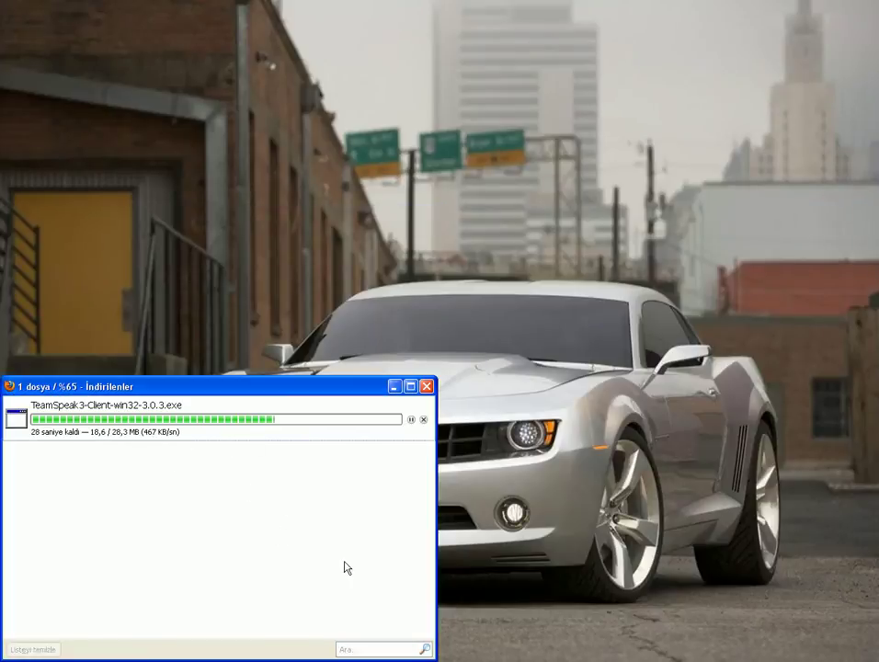
{"action": "left_click", "coordinate": [386, 661]}
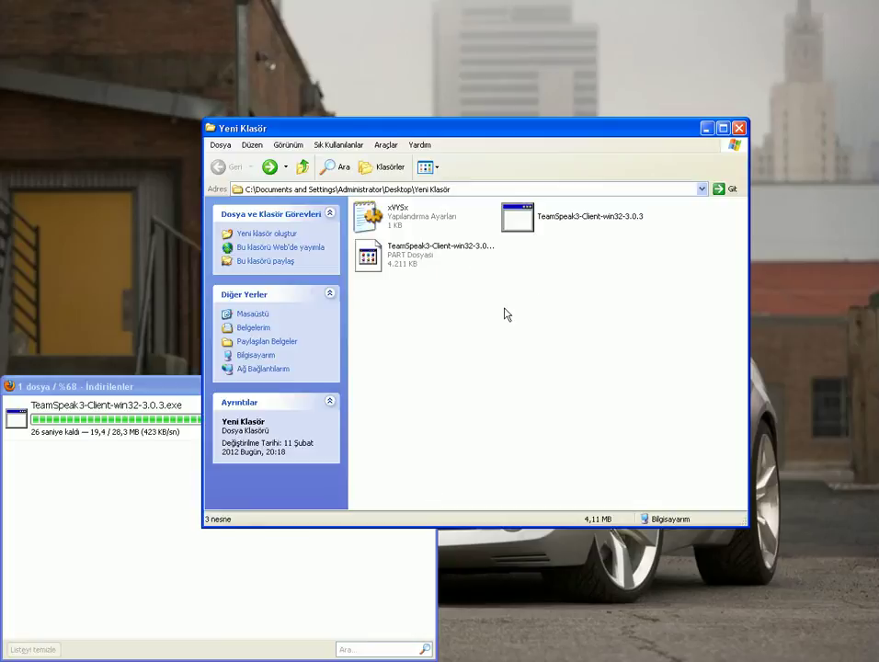
{"action": "right_click", "coordinate": [476, 317]}
{"action": "left_click", "coordinate": [497, 371]}
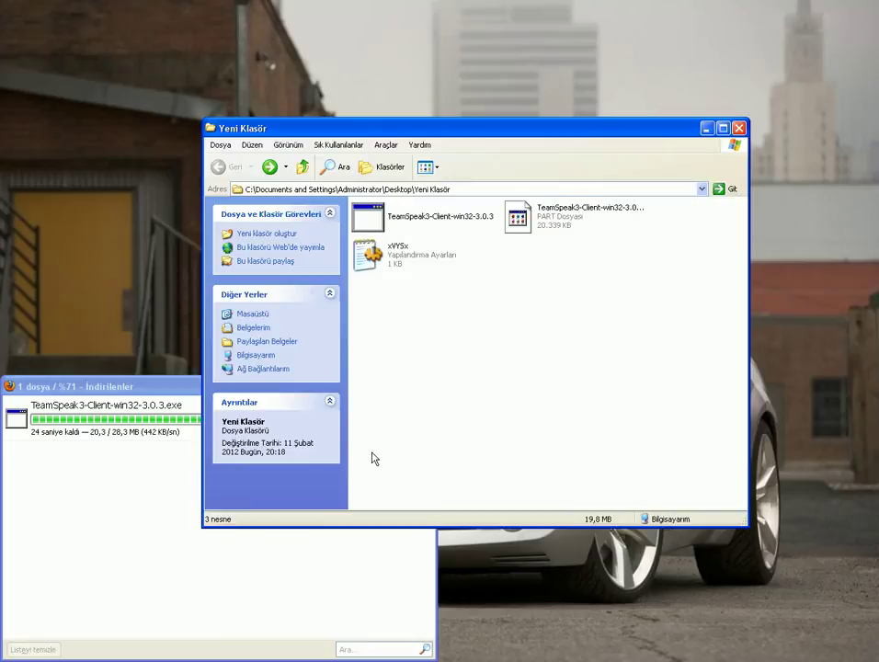
Step: Check the installer's download progress and refresh the Yeni Klasör contents again
{"action": "left_click", "coordinate": [109, 511]}
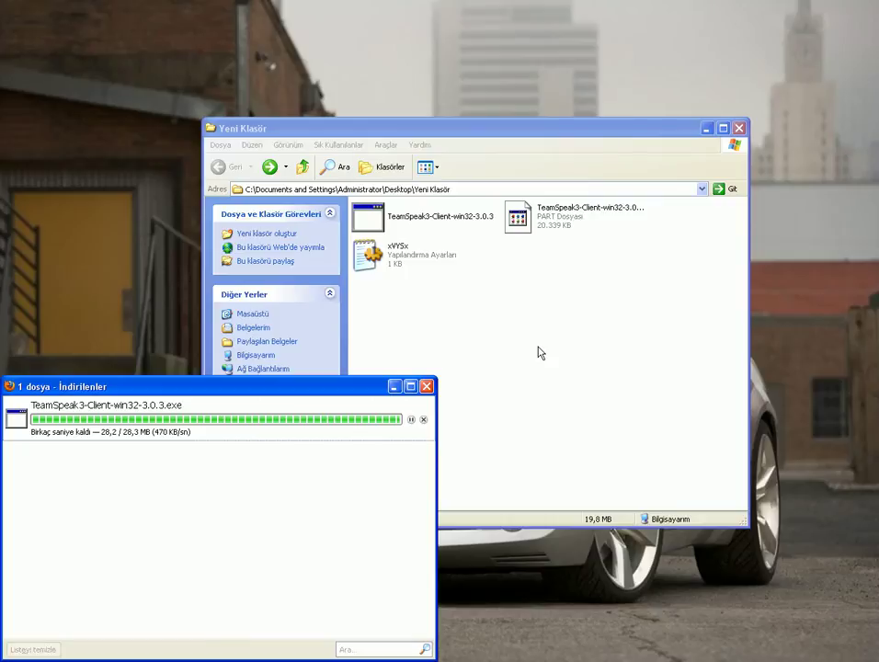
{"action": "left_click", "coordinate": [508, 340]}
{"action": "right_click", "coordinate": [497, 319]}
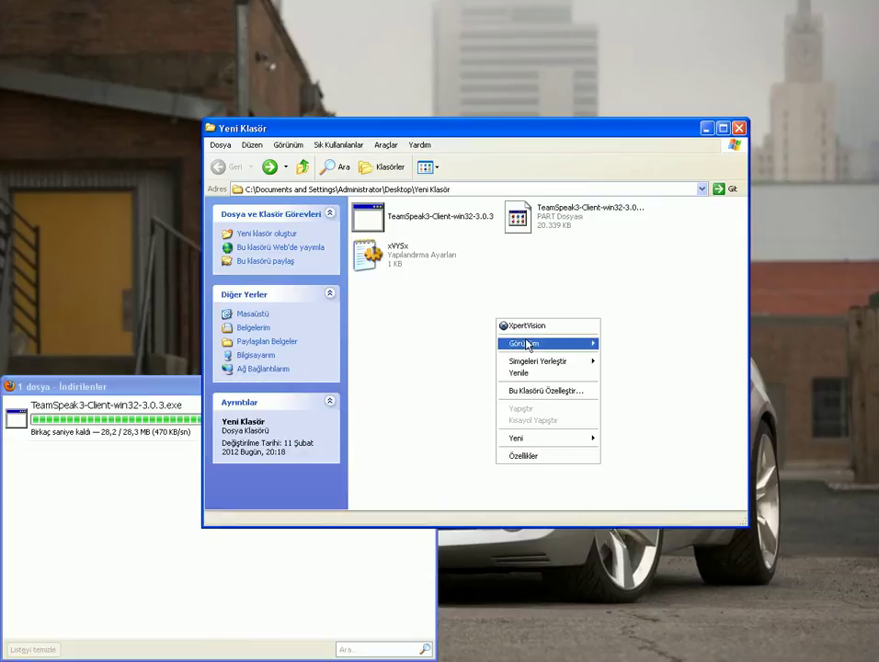
{"action": "left_click", "coordinate": [521, 373]}
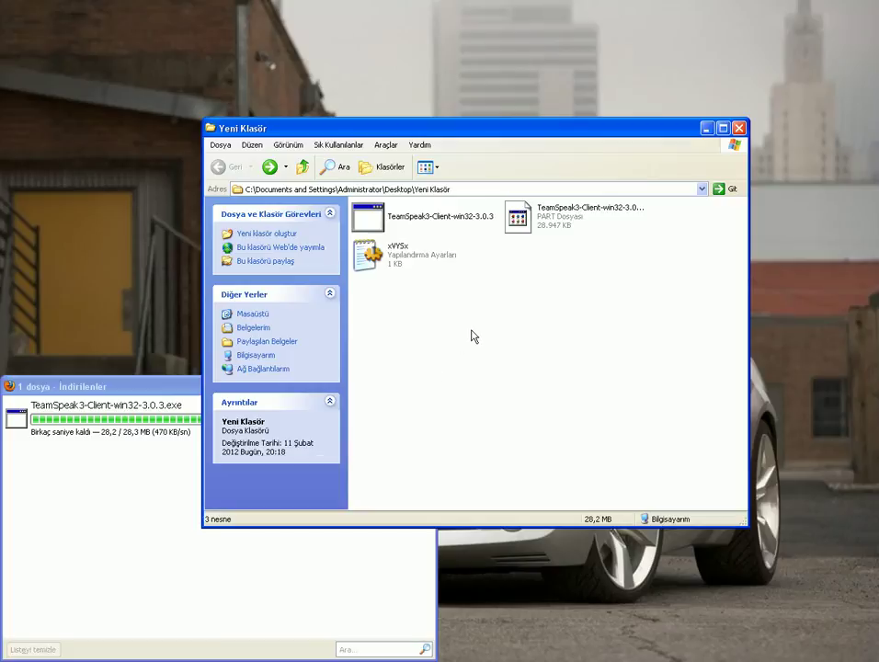
{"action": "left_click", "coordinate": [173, 386]}
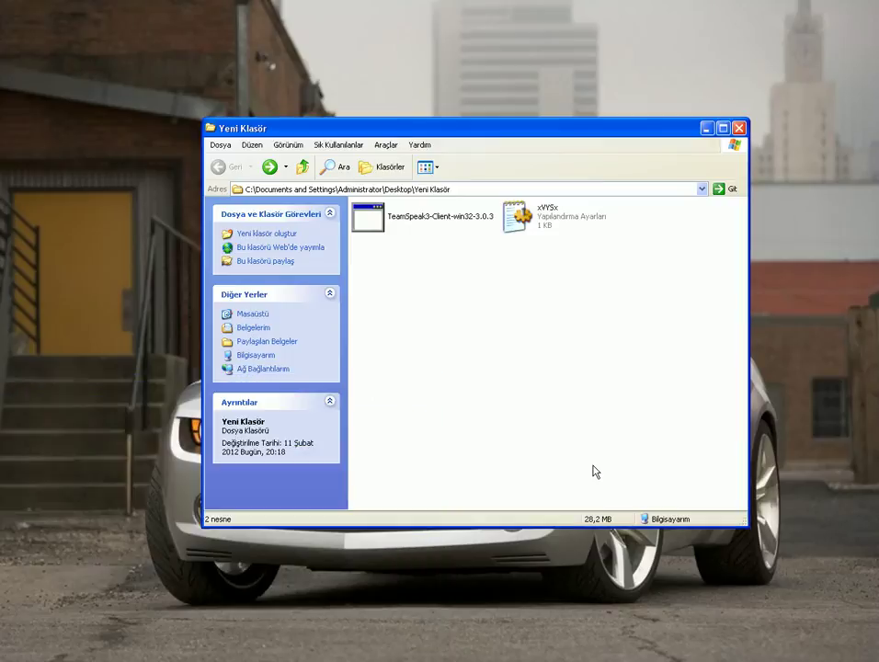
Step: Run the downloaded TeamSpeak3-Client-win32-3.0.3 installer from the Yeni Klasör folder
{"action": "left_click", "coordinate": [409, 217]}
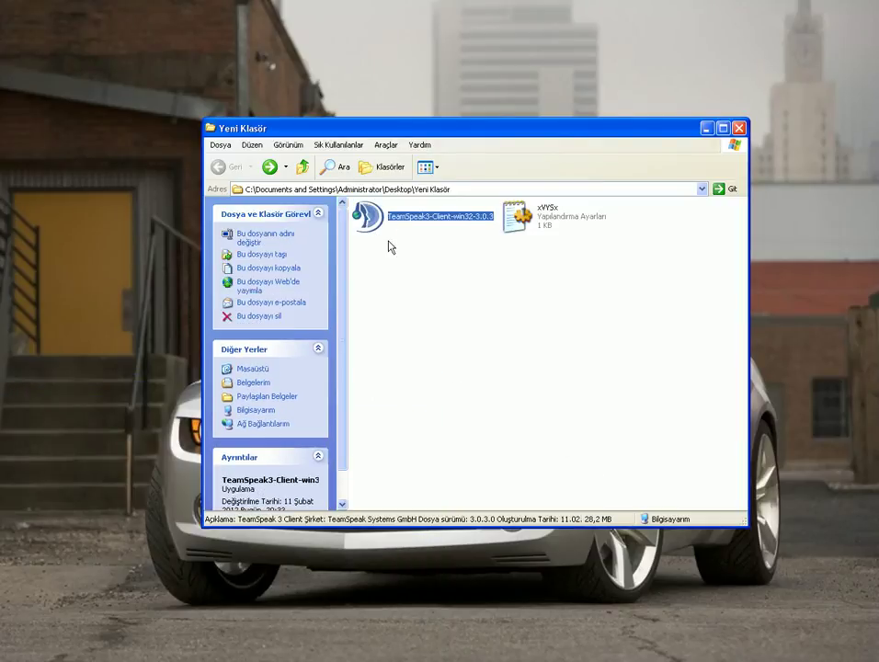
{"action": "right_click", "coordinate": [377, 216]}
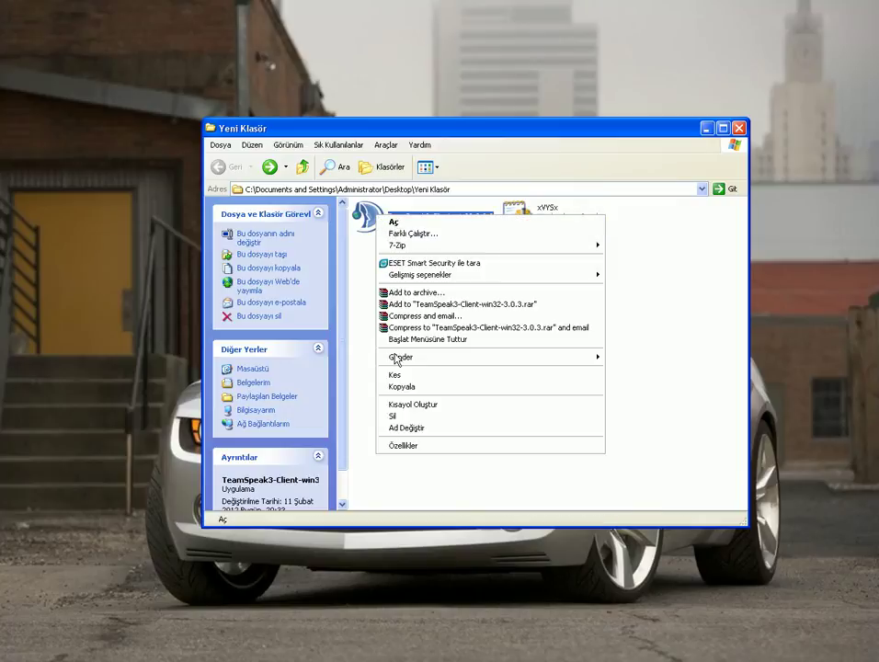
{"action": "left_click", "coordinate": [394, 221]}
{"action": "left_click", "coordinate": [469, 351]}
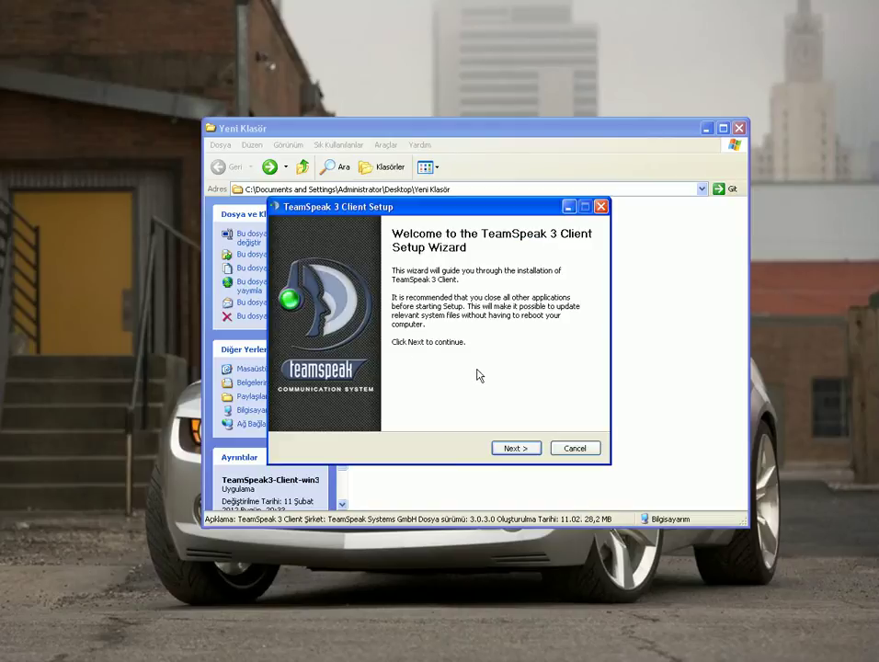
Step: Accept the license, install TeamSpeak 3 Client for anyone using this computer with configuration saved in user own files, and close the setup wizard
{"action": "left_click", "coordinate": [514, 447]}
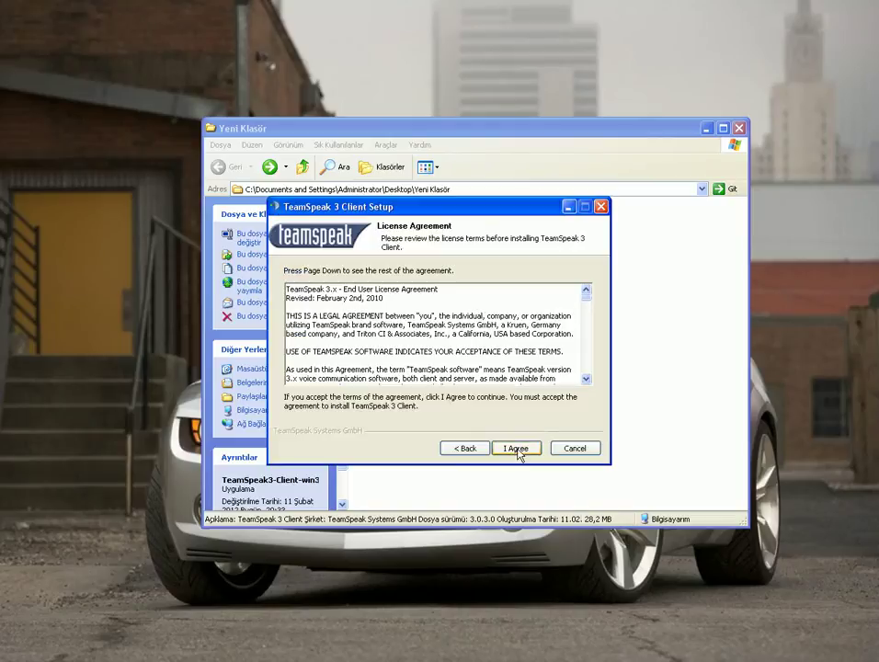
{"action": "left_click", "coordinate": [513, 450]}
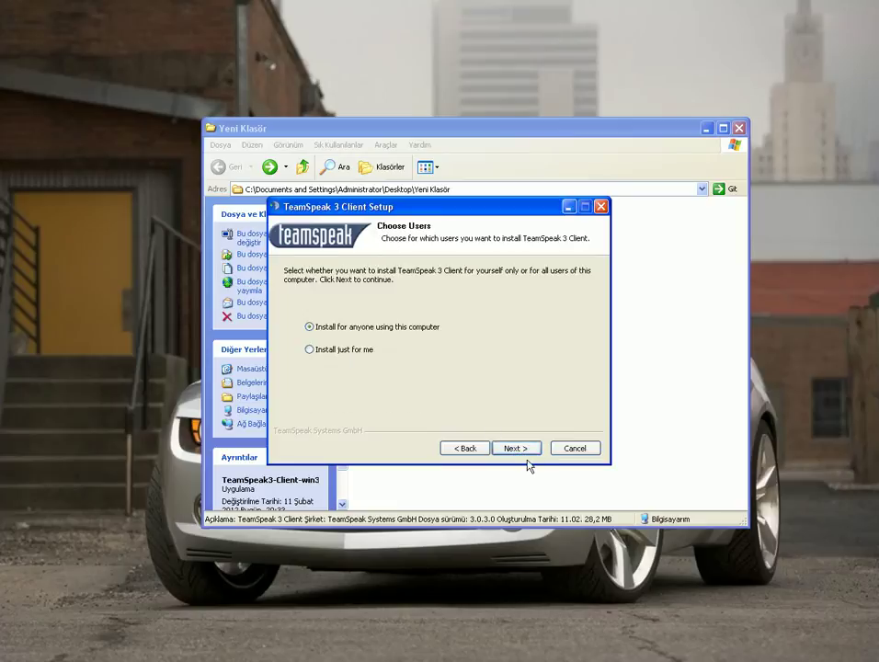
{"action": "left_click", "coordinate": [520, 448]}
{"action": "left_click", "coordinate": [516, 451]}
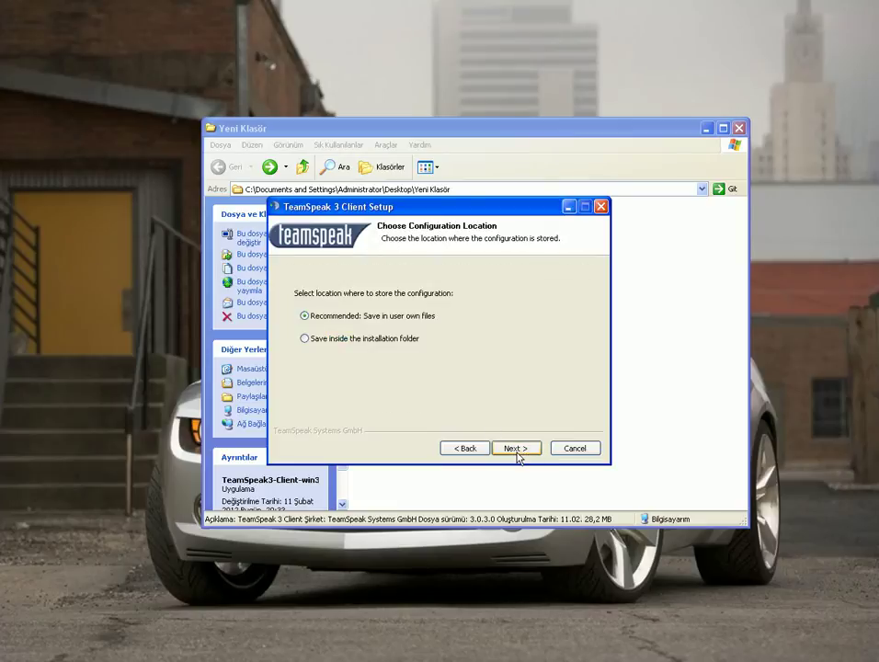
{"action": "left_click", "coordinate": [517, 450]}
{"action": "left_click", "coordinate": [516, 449]}
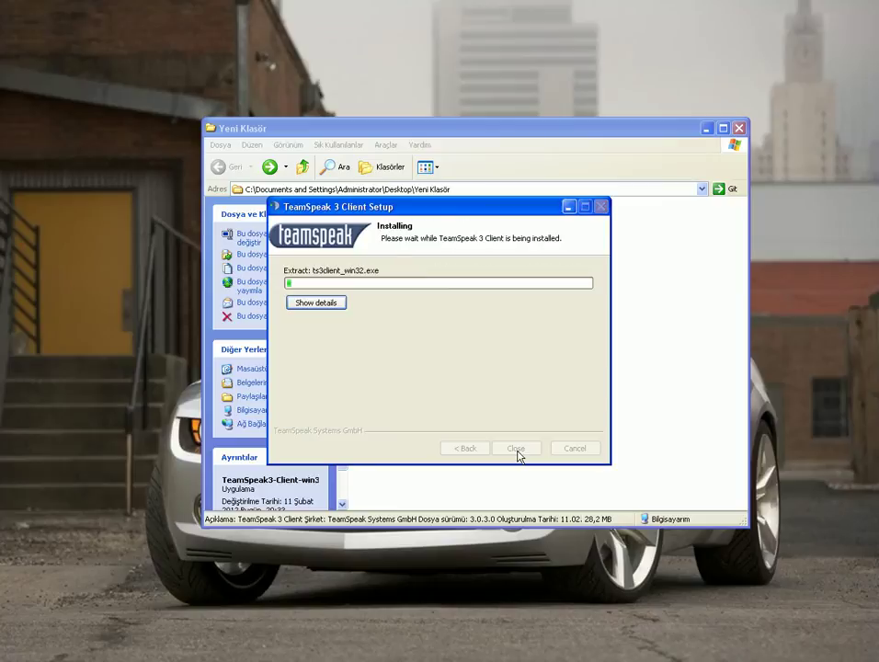
{"action": "left_click_drag", "start_coordinate": [449, 210], "coordinate": [363, 57]}
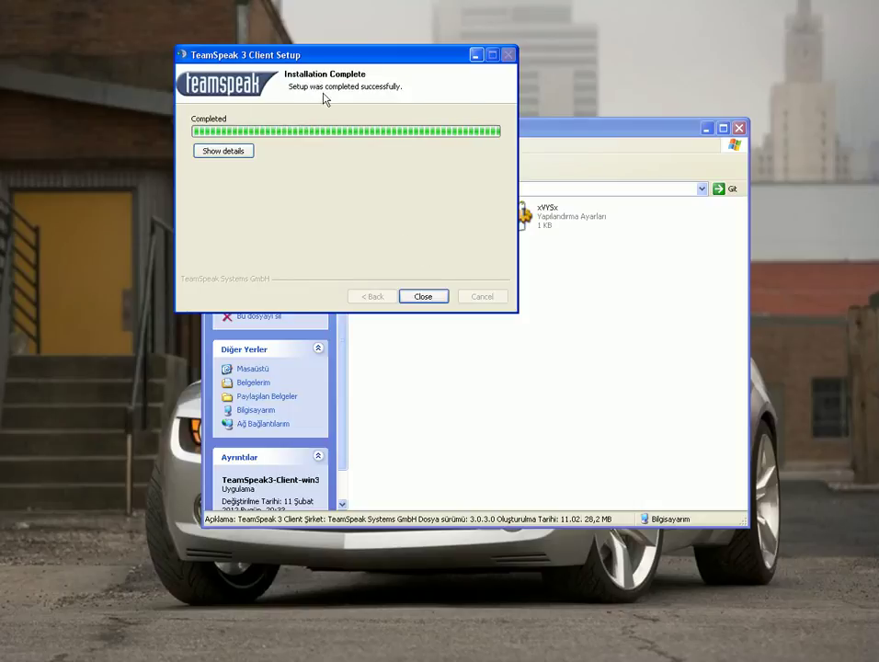
{"action": "left_click", "coordinate": [422, 297]}
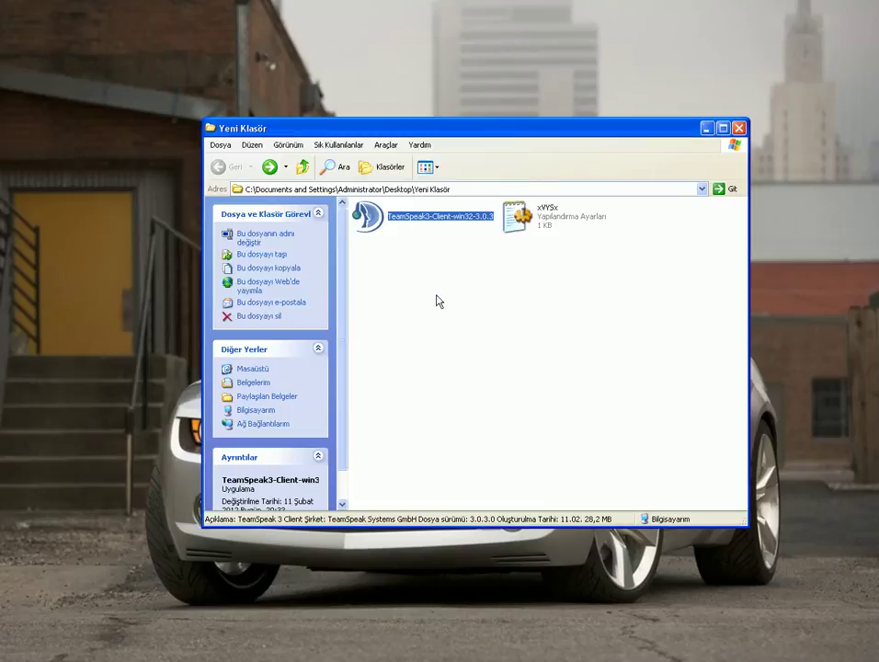
Step: Go up to the desktop folder and copy the TeamSpeak 3 Client shortcut
{"action": "left_click", "coordinate": [475, 336]}
{"action": "left_click", "coordinate": [302, 167]}
{"action": "scroll", "coordinate": [712, 471], "scroll_direction": "down", "scroll_amount": 3}
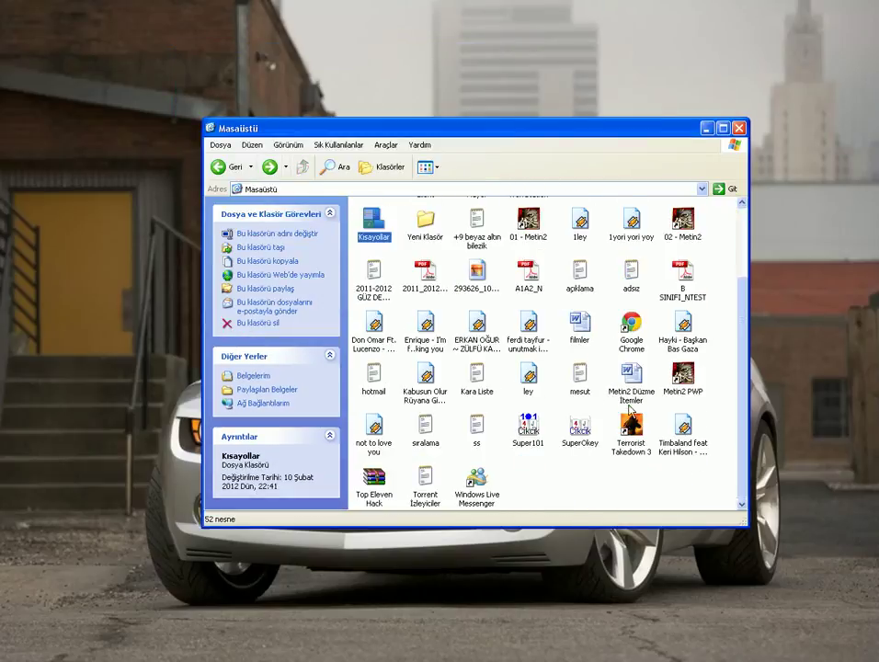
{"action": "scroll", "coordinate": [463, 300], "scroll_direction": "up", "scroll_amount": 3}
{"action": "left_click", "coordinate": [425, 268]}
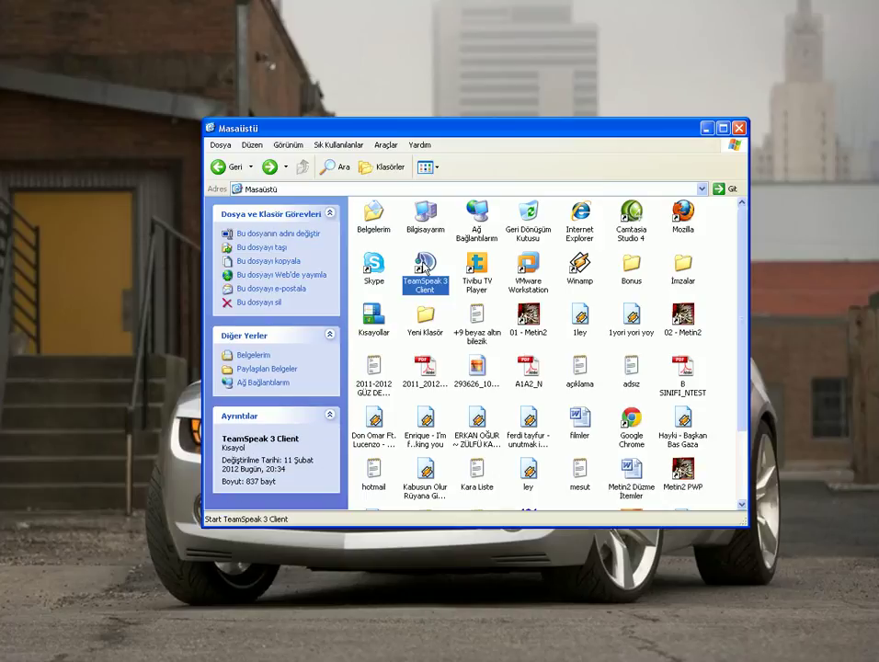
{"action": "right_click", "coordinate": [426, 264]}
{"action": "left_click", "coordinate": [458, 435]}
Step: Return to the Yeni Klasör folder and paste the TeamSpeak 3 Client shortcut there
{"action": "key", "text": "alt+Left"}
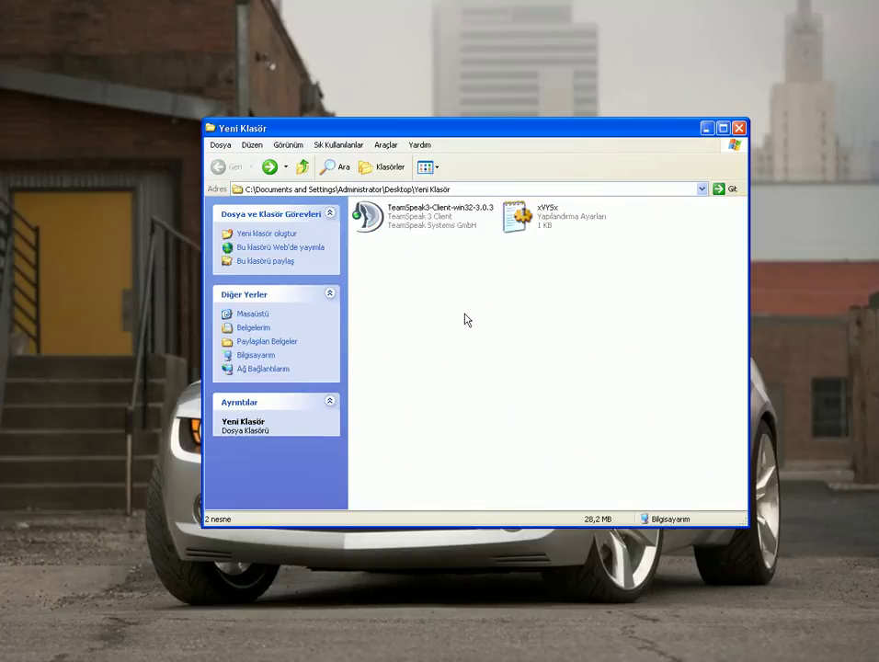
{"action": "right_click", "coordinate": [449, 295]}
{"action": "left_click", "coordinate": [494, 354]}
{"action": "right_click", "coordinate": [426, 300]}
{"action": "left_click", "coordinate": [469, 388]}
Step: Launch TeamSpeak 3 from the shortcut in the Yeni Klasör folder
{"action": "left_click", "coordinate": [394, 291]}
{"action": "left_click", "coordinate": [396, 268]}
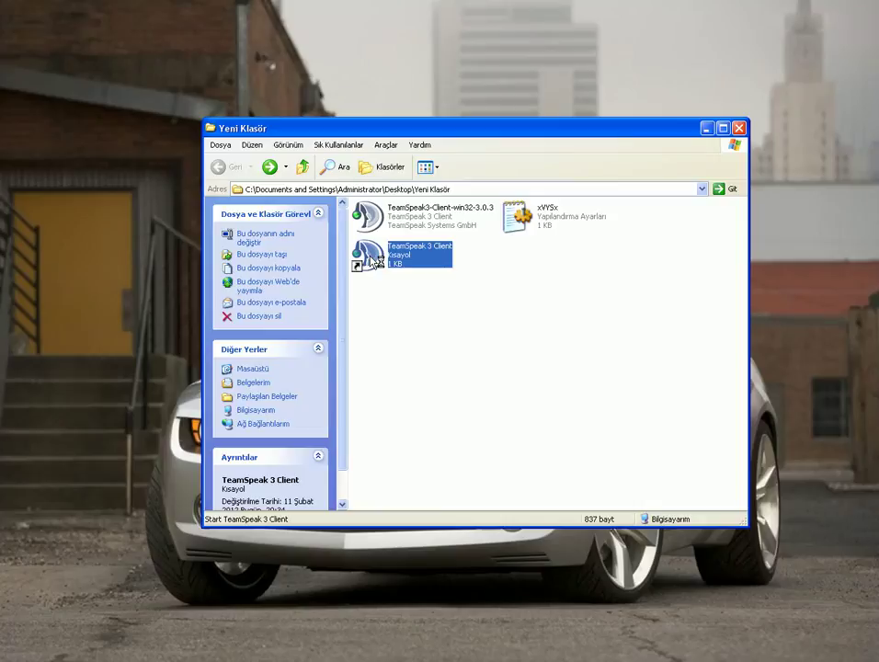
{"action": "double_click", "coordinate": [376, 261]}
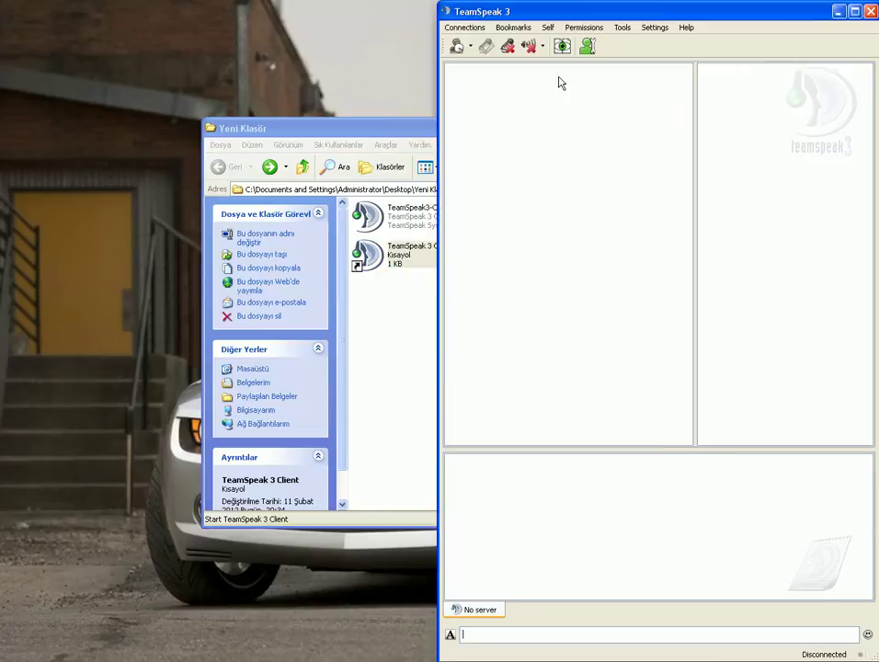
Step: Try to connect to the server address 123.456.465.132, replacing the default nickname with a personal one
{"action": "left_click", "coordinate": [465, 28]}
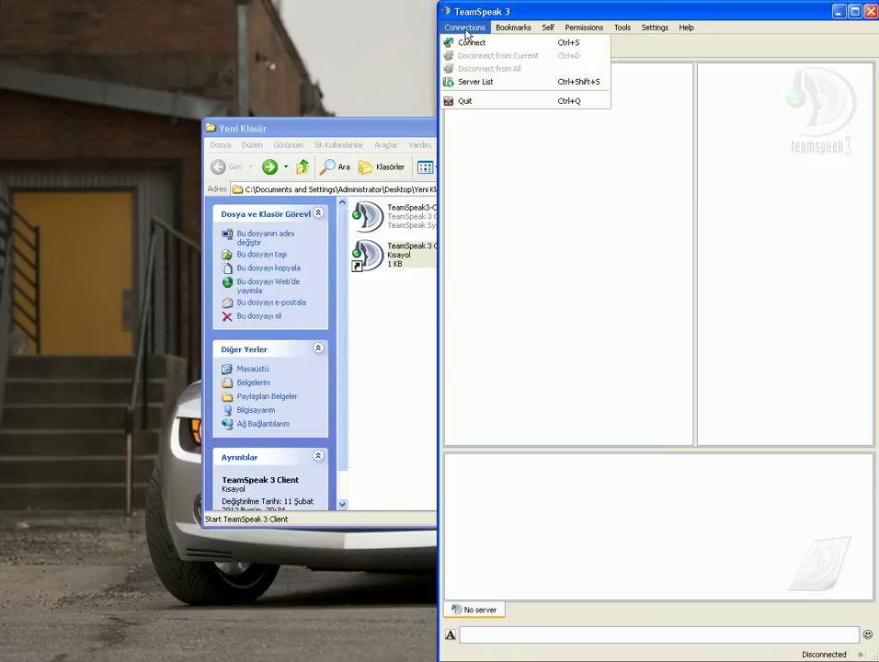
{"action": "left_click", "coordinate": [470, 42]}
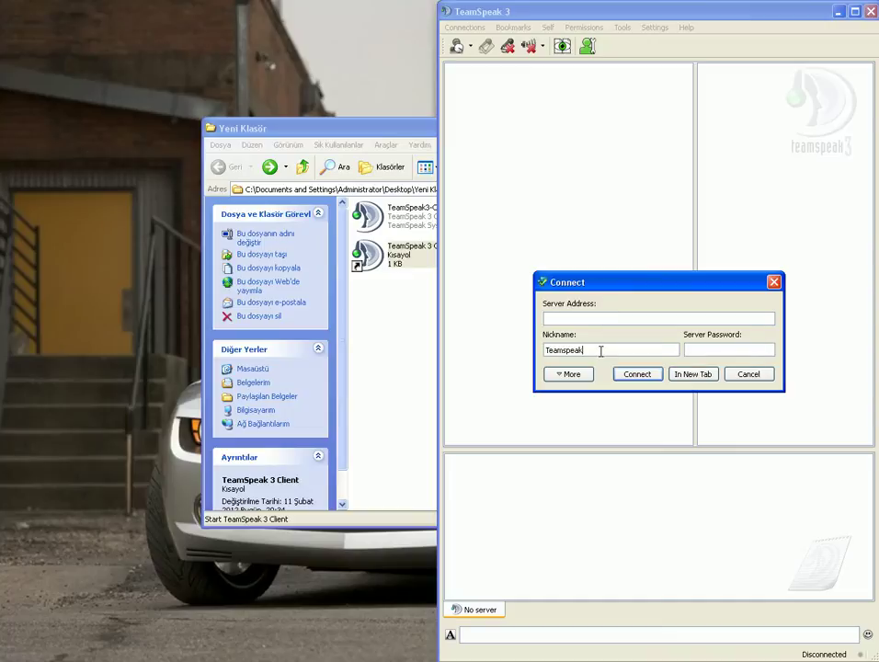
{"action": "left_click_drag", "start_coordinate": [601, 350], "coordinate": [526, 352]}
{"action": "type", "text": "x"}
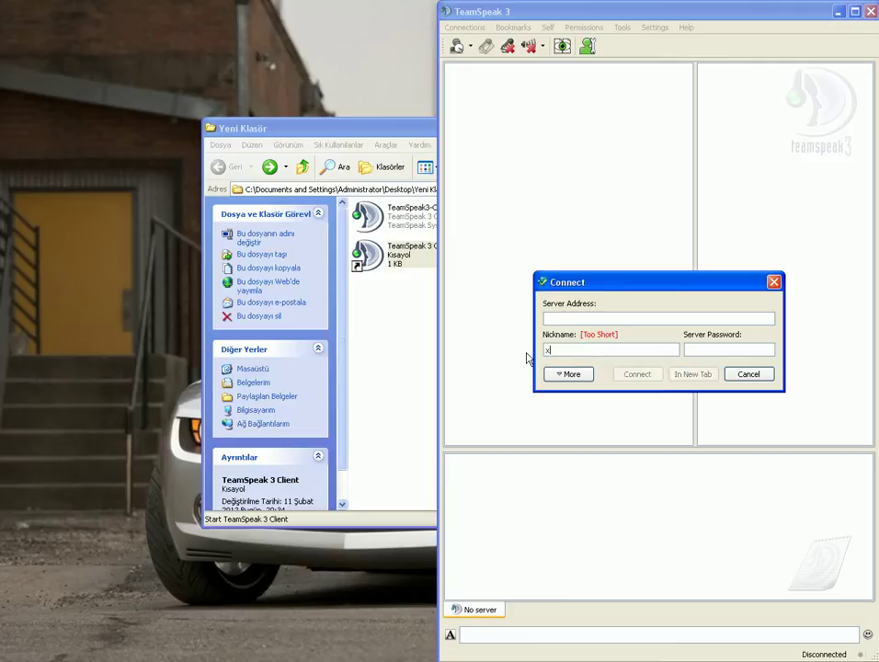
{"action": "type", "text": "YYSx (VeYS"}
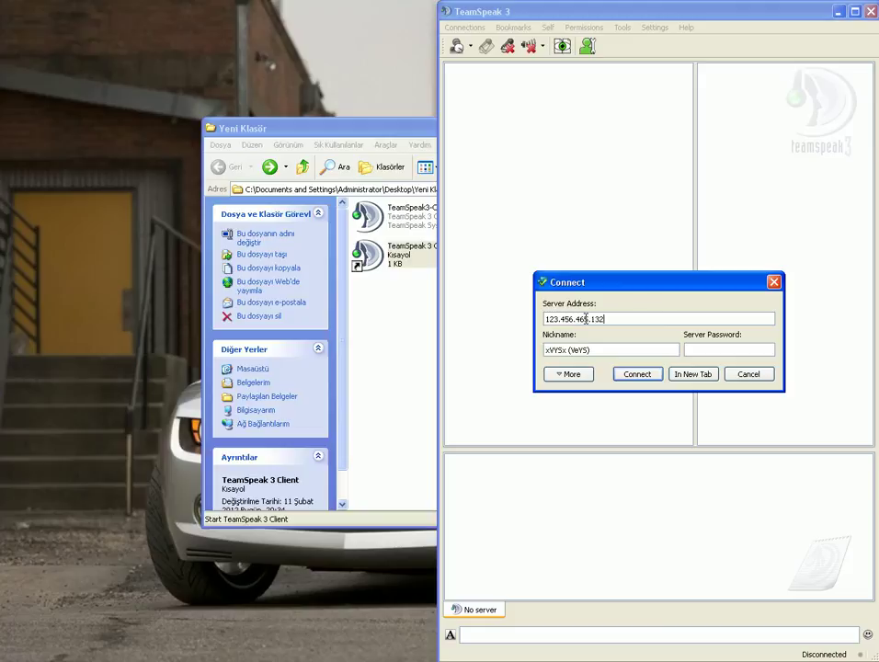
{"action": "left_click", "coordinate": [637, 375]}
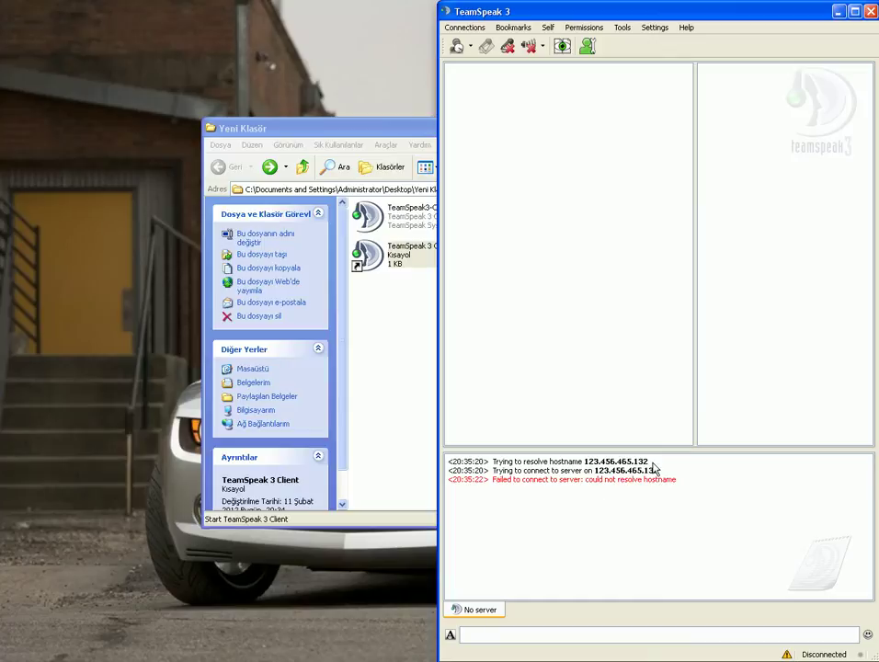
{"action": "left_click", "coordinate": [520, 28]}
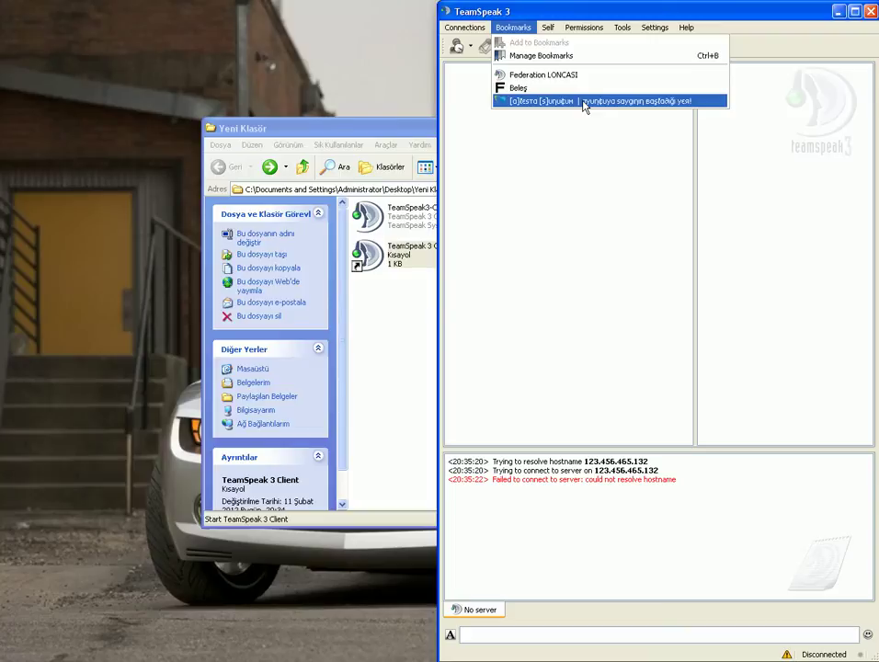
{"action": "left_click", "coordinate": [619, 11]}
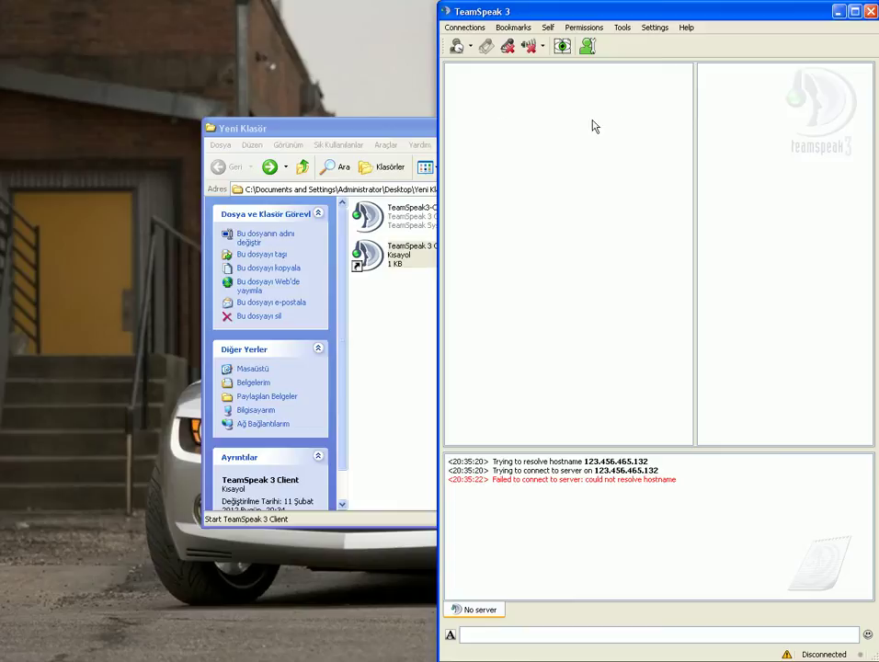
Step: Open the Identities settings and examine the listed identity's name and nickname fields
{"action": "left_click", "coordinate": [651, 29]}
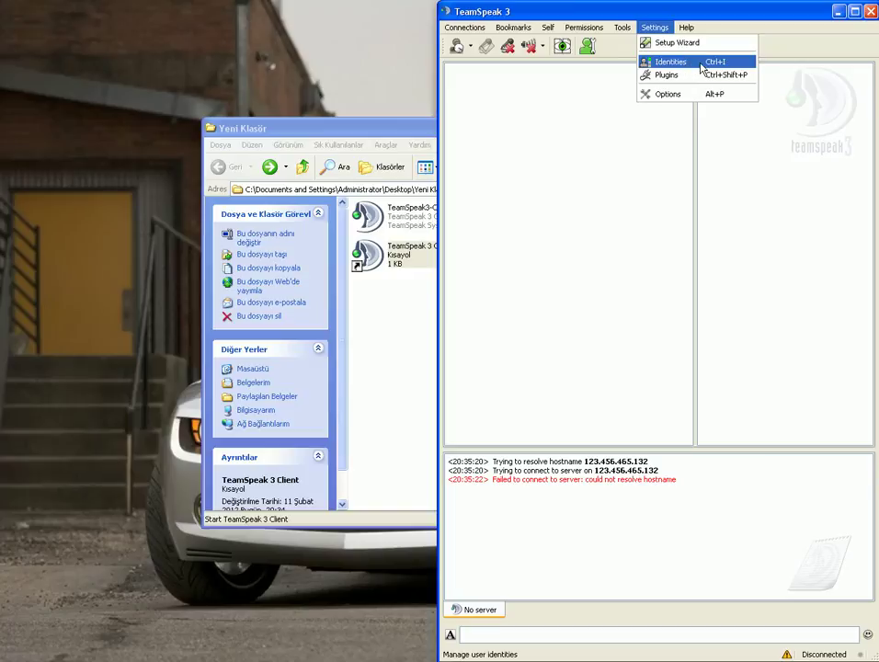
{"action": "left_click", "coordinate": [702, 68]}
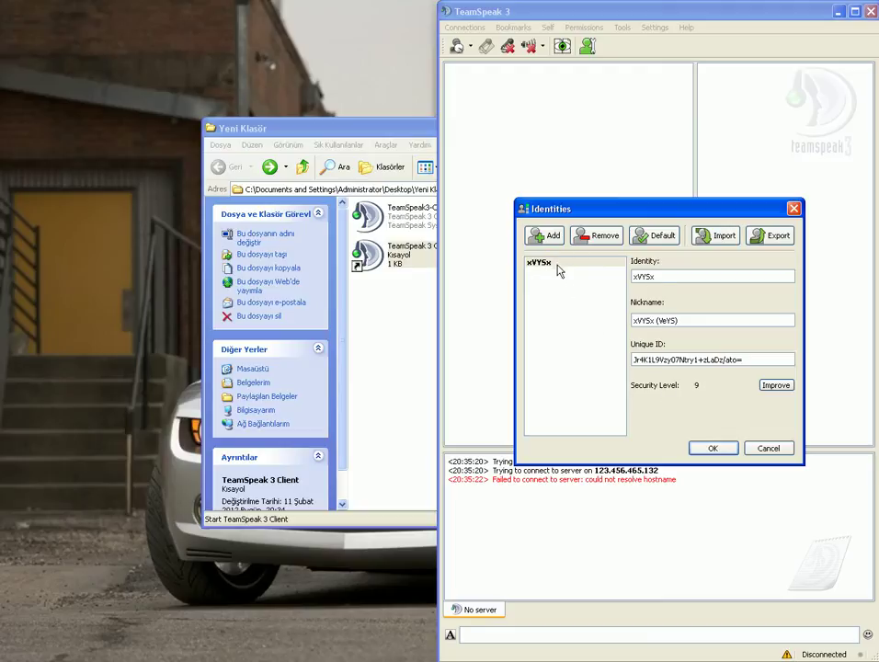
{"action": "left_click_drag", "start_coordinate": [610, 212], "coordinate": [597, 196]}
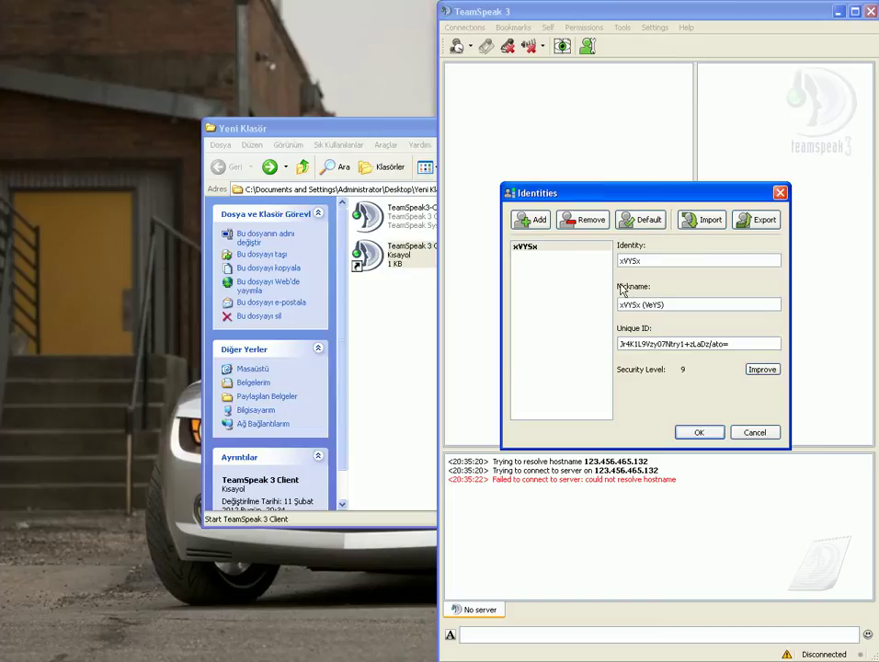
{"action": "left_click_drag", "start_coordinate": [645, 199], "coordinate": [609, 204]}
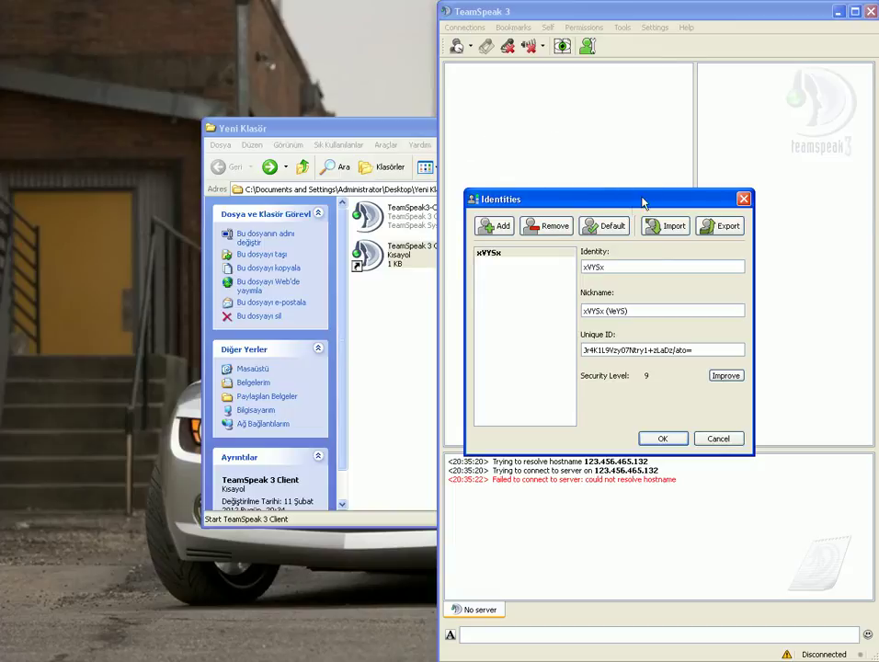
{"action": "left_click", "coordinate": [500, 253]}
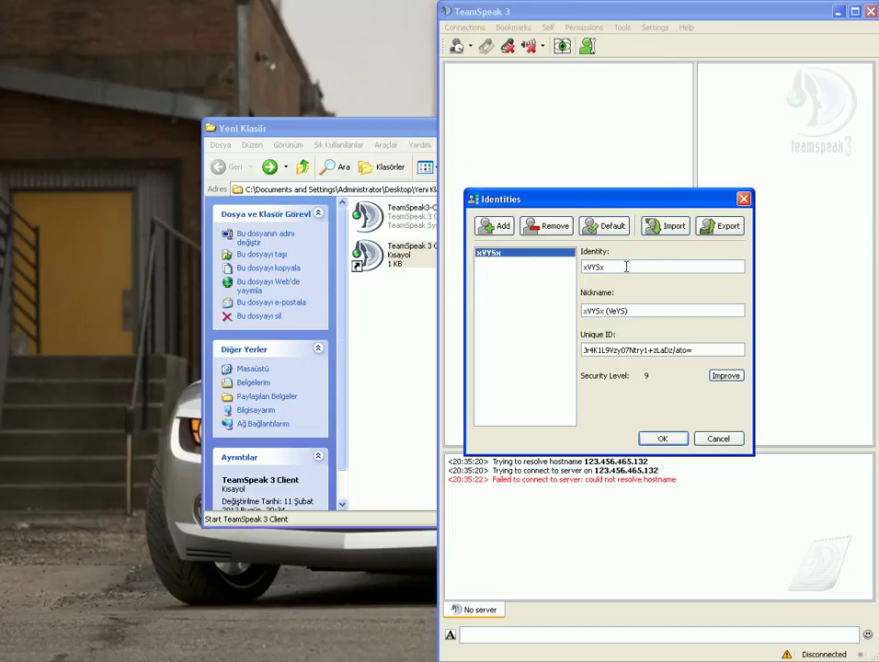
{"action": "left_click_drag", "start_coordinate": [627, 266], "coordinate": [582, 267]}
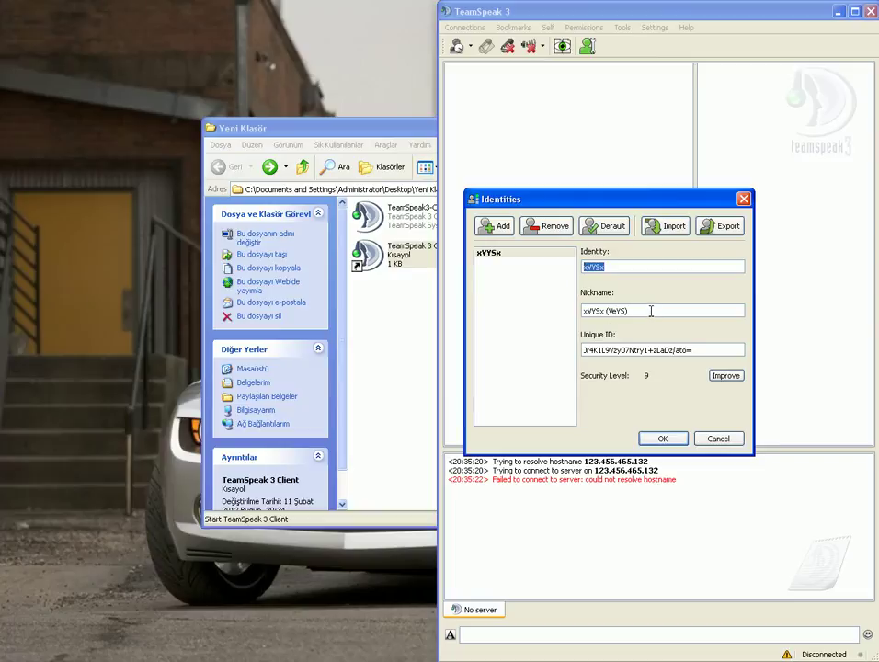
{"action": "left_click_drag", "start_coordinate": [628, 311], "coordinate": [581, 313]}
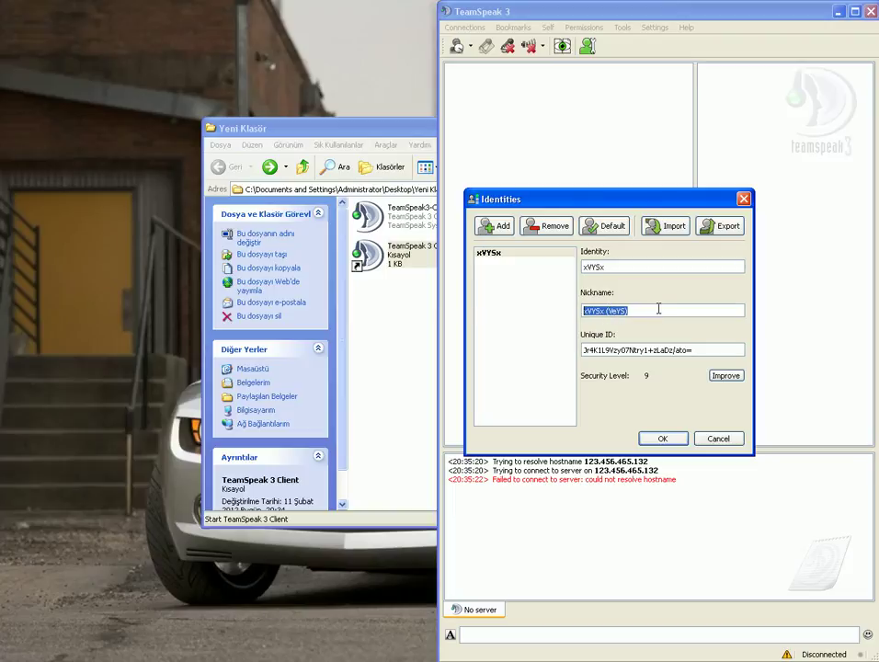
{"action": "left_click", "coordinate": [494, 255]}
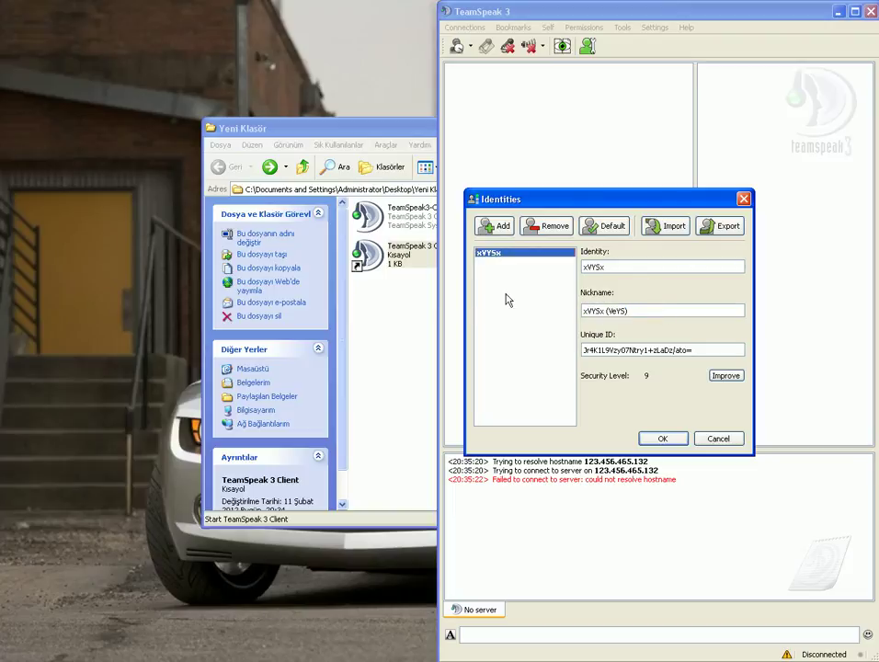
Step: Export the selected identity to the Yeni Klasör folder, using the existing identity ini file's name
{"action": "left_click", "coordinate": [722, 231]}
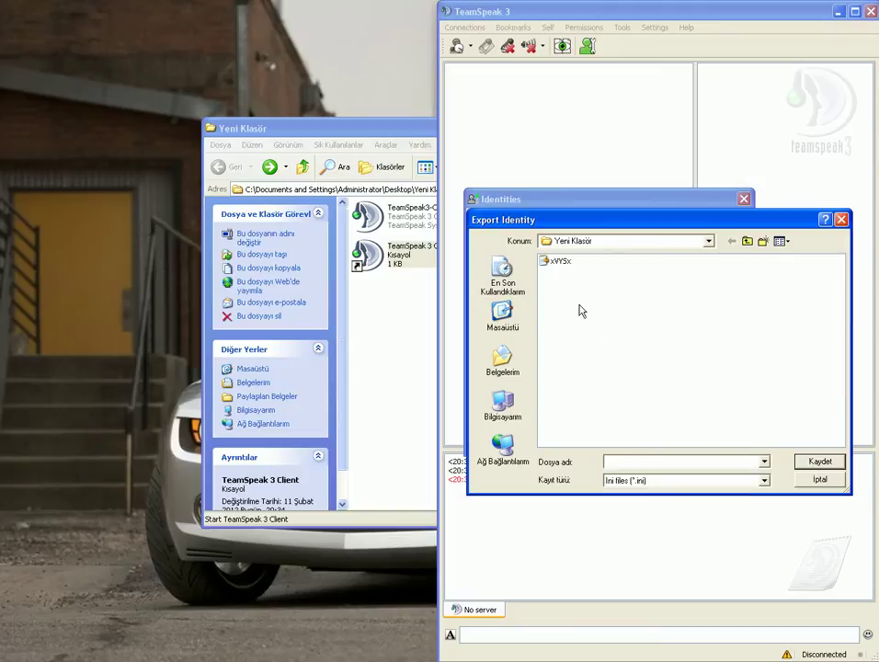
{"action": "left_click", "coordinate": [564, 264]}
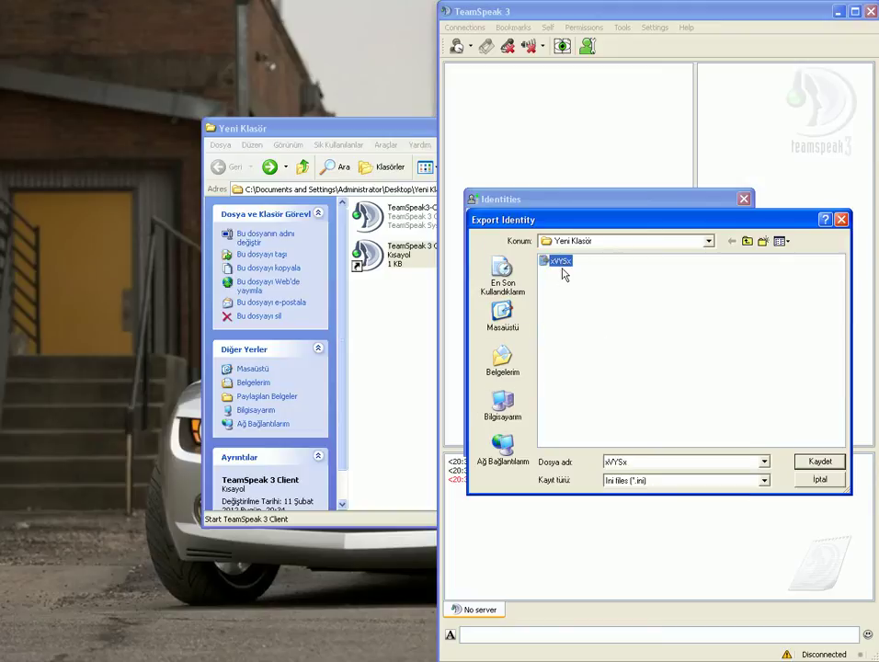
{"action": "double_click", "coordinate": [654, 461]}
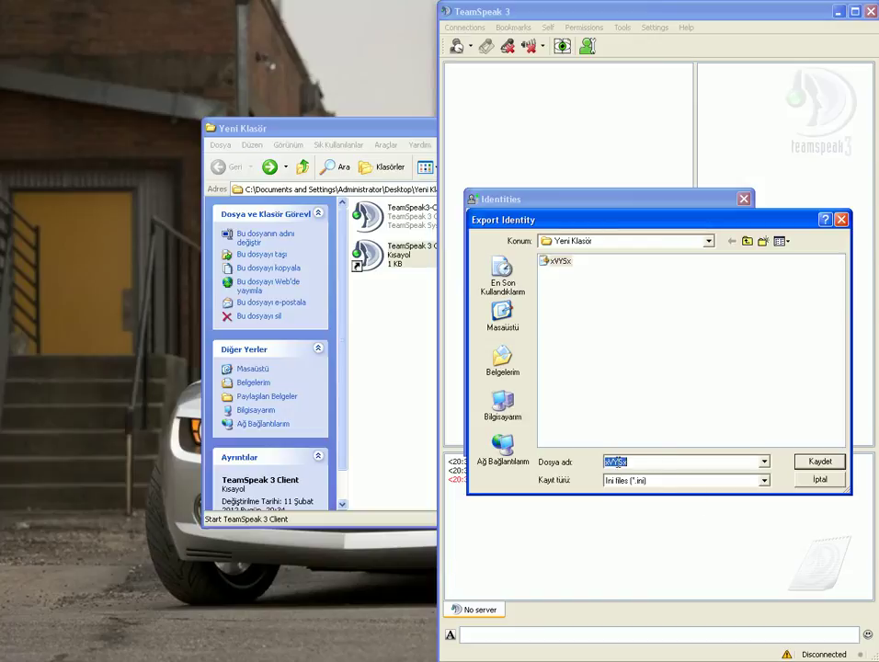
{"action": "left_click", "coordinate": [819, 461]}
{"action": "left_click", "coordinate": [413, 378]}
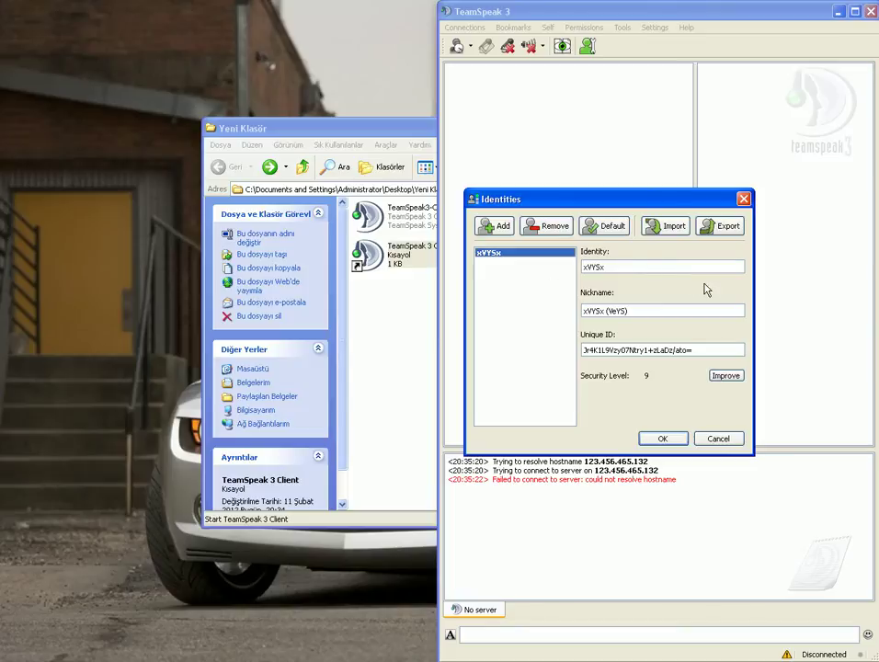
Step: Try removing the listed identity, and close the Identities dialog with the changes discarded
{"action": "left_click", "coordinate": [553, 225]}
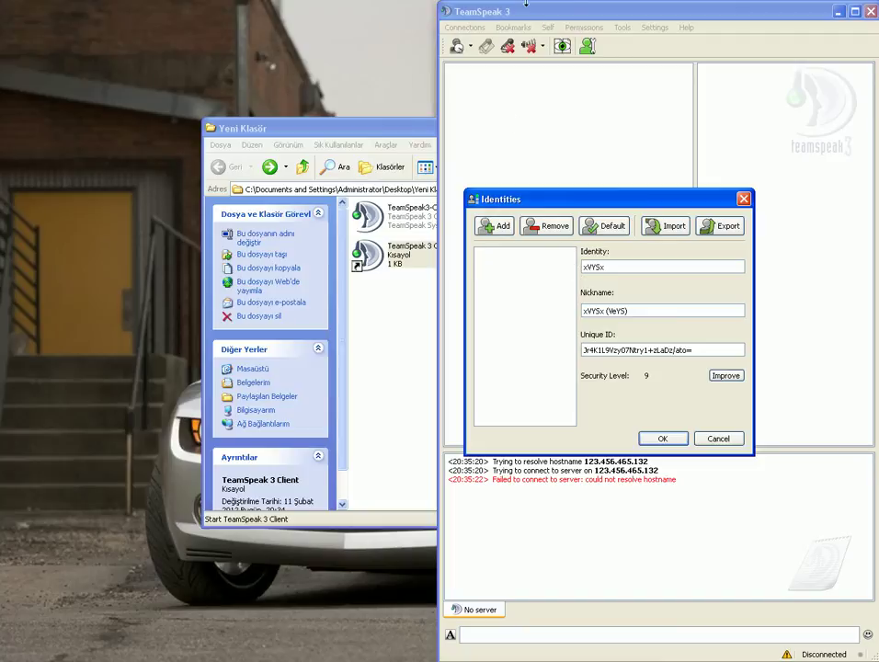
{"action": "key", "text": "Escape"}
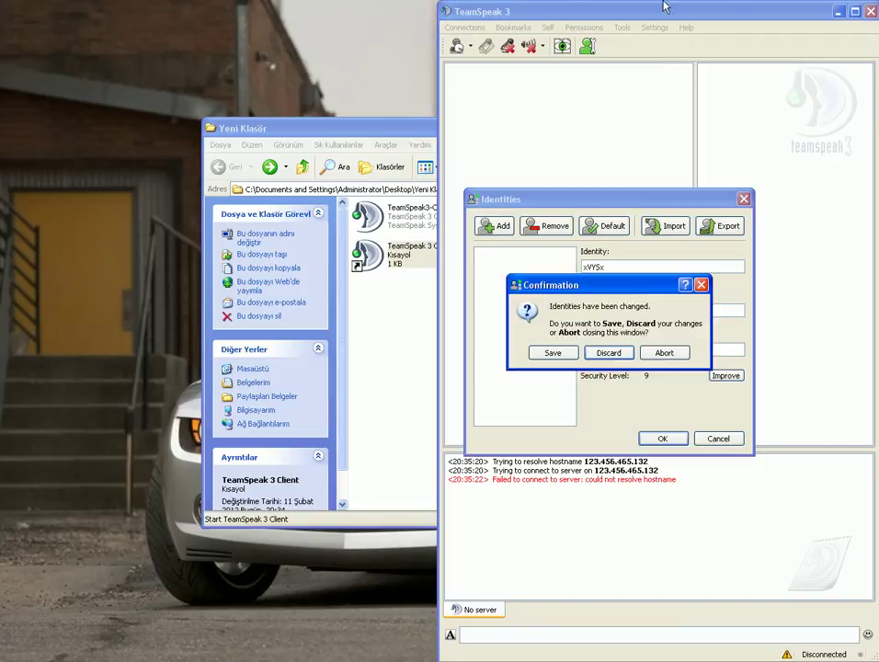
{"action": "left_click", "coordinate": [609, 353]}
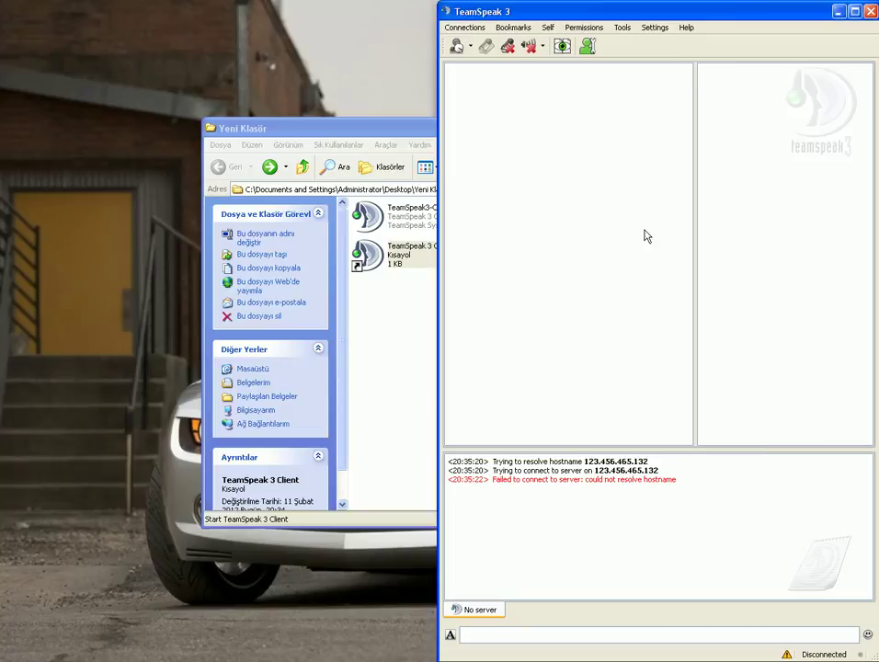
Step: Reopen the Identities settings and import the identity from the ini file in the Yeni Klasör folder
{"action": "left_click", "coordinate": [656, 30]}
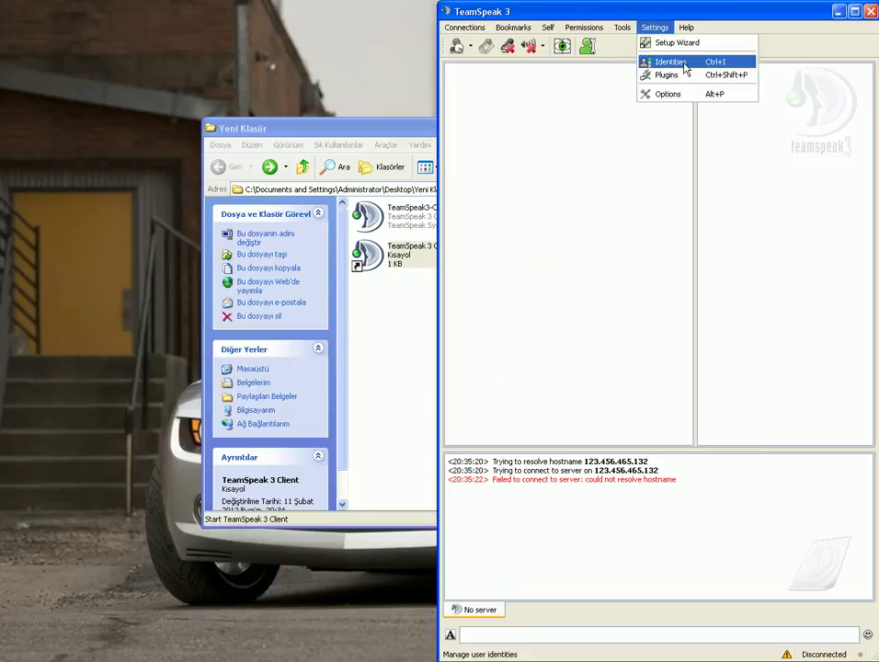
{"action": "left_click", "coordinate": [692, 67]}
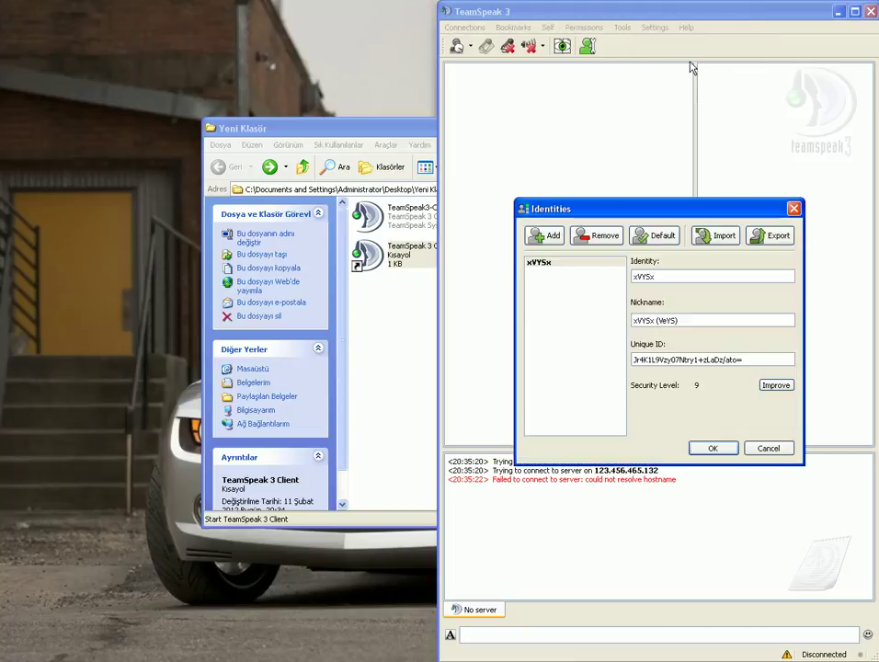
{"action": "left_click", "coordinate": [726, 241]}
{"action": "left_click", "coordinate": [560, 263]}
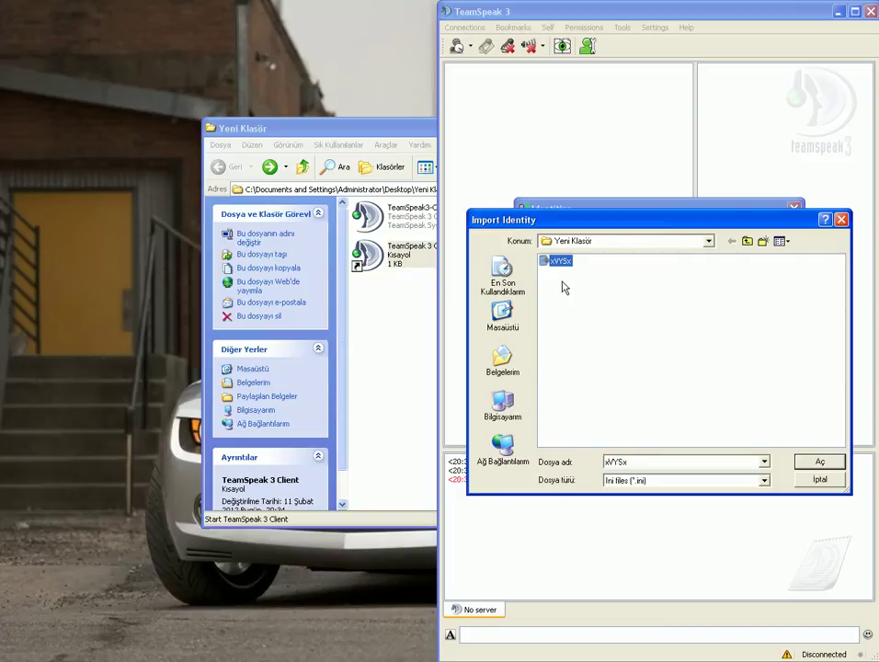
{"action": "left_click", "coordinate": [821, 464]}
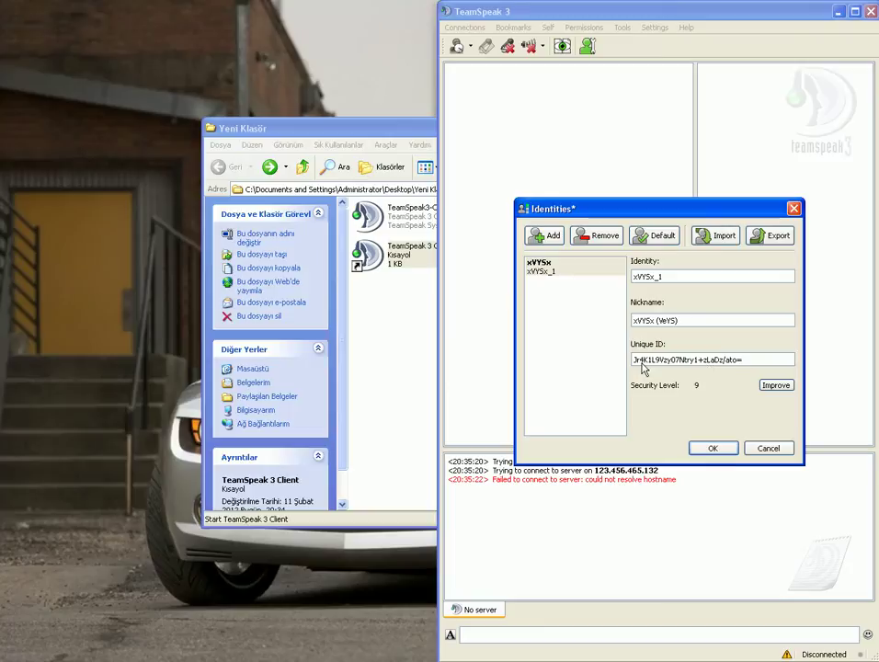
Step: Remove the duplicate identity ending in _1 from the list and save the identities
{"action": "left_click", "coordinate": [545, 265]}
{"action": "left_click", "coordinate": [546, 272]}
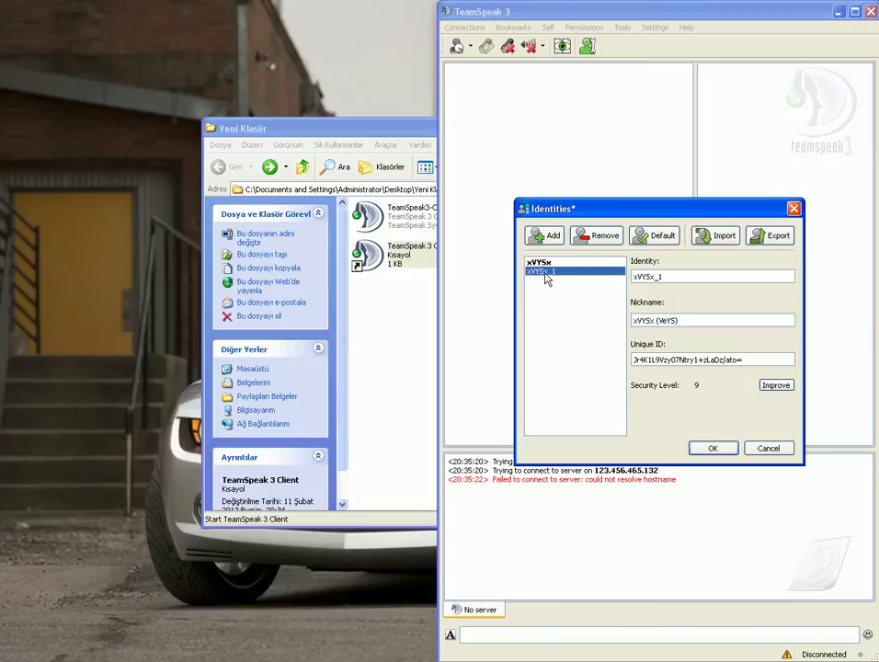
{"action": "left_click", "coordinate": [596, 236]}
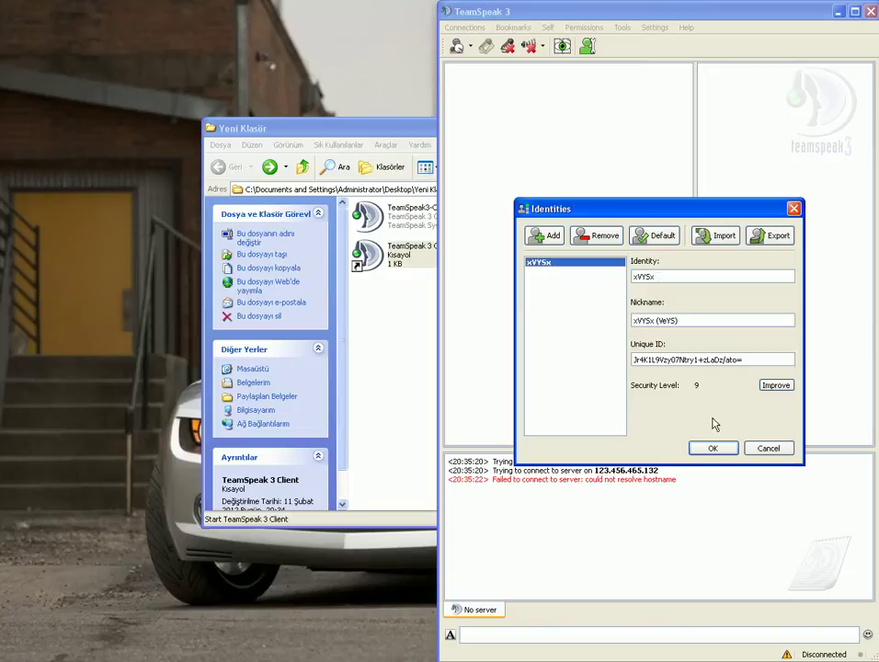
{"action": "left_click", "coordinate": [723, 449]}
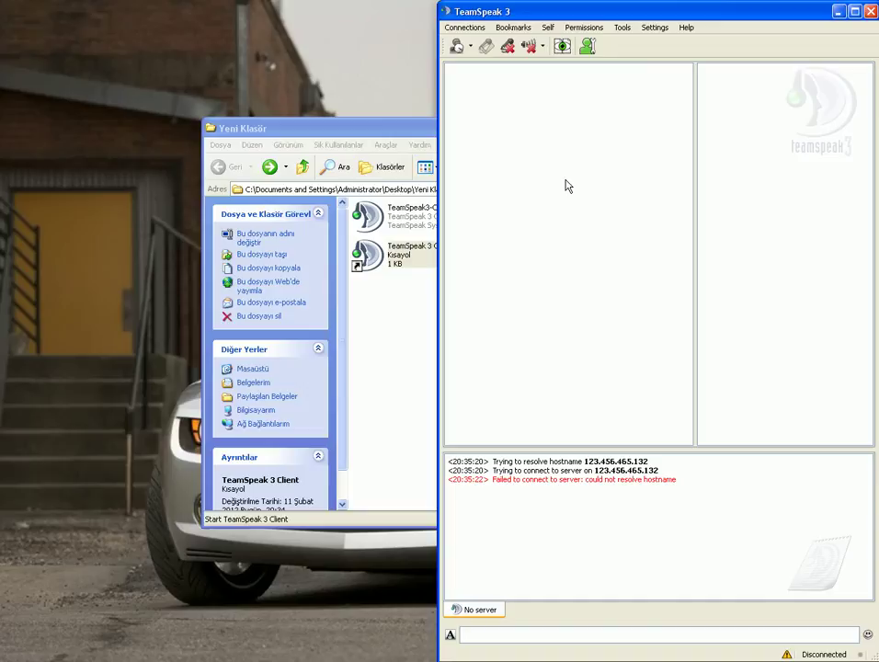
Step: Review the identity's details in the Identities settings and cancel out of the dialog
{"action": "left_click", "coordinate": [655, 27]}
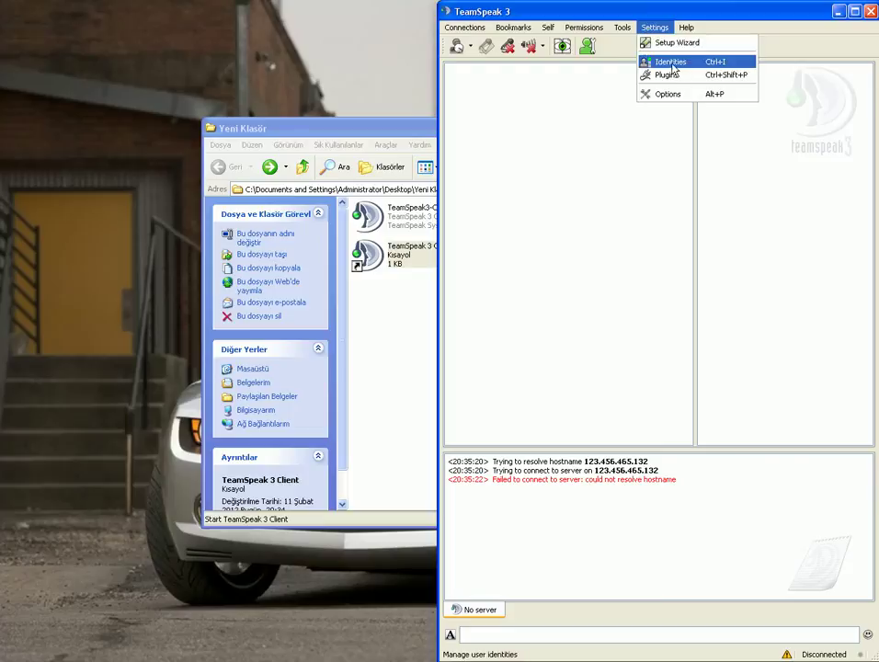
{"action": "left_click", "coordinate": [676, 59]}
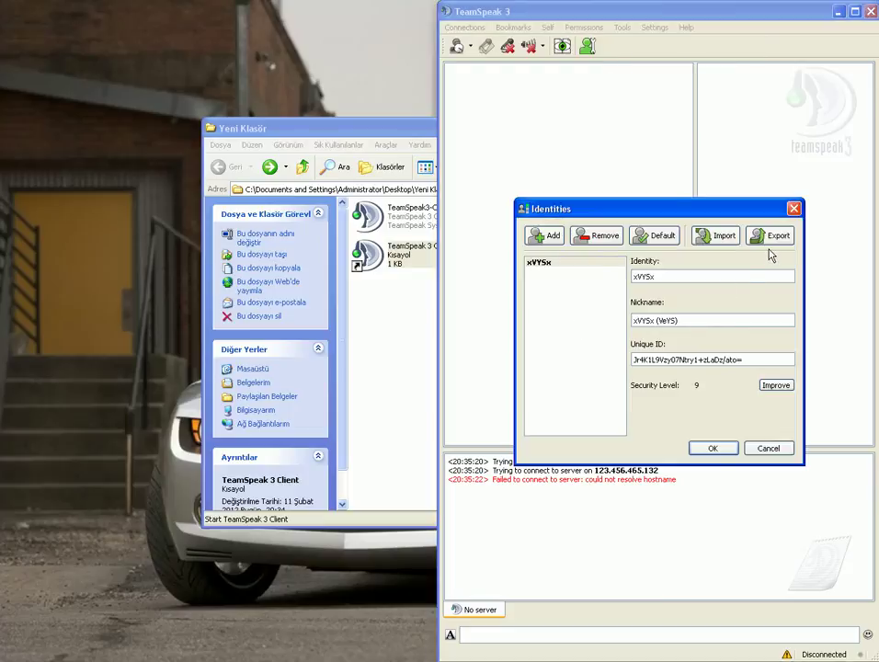
{"action": "left_click_drag", "start_coordinate": [690, 209], "coordinate": [649, 162]}
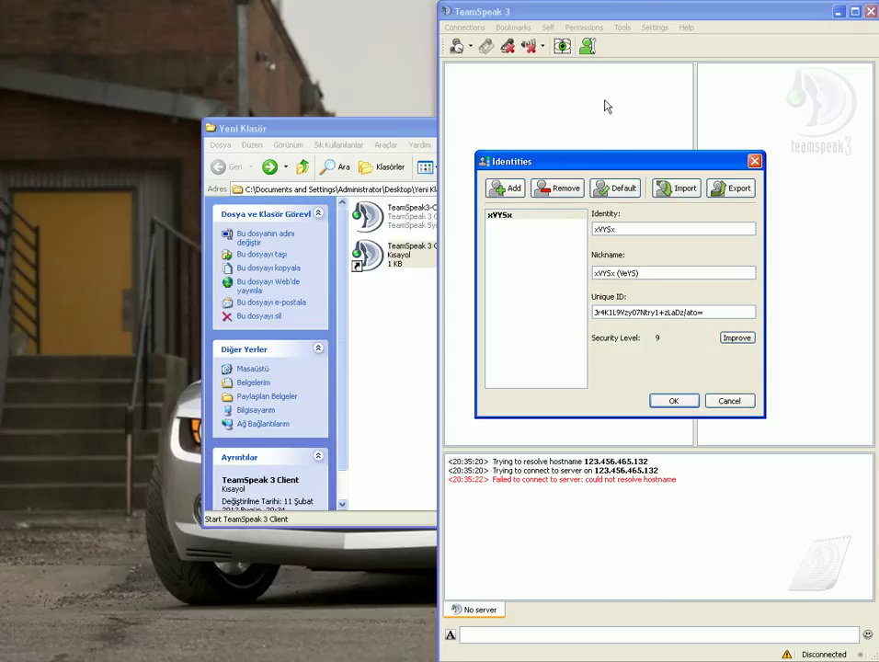
{"action": "left_click", "coordinate": [731, 402]}
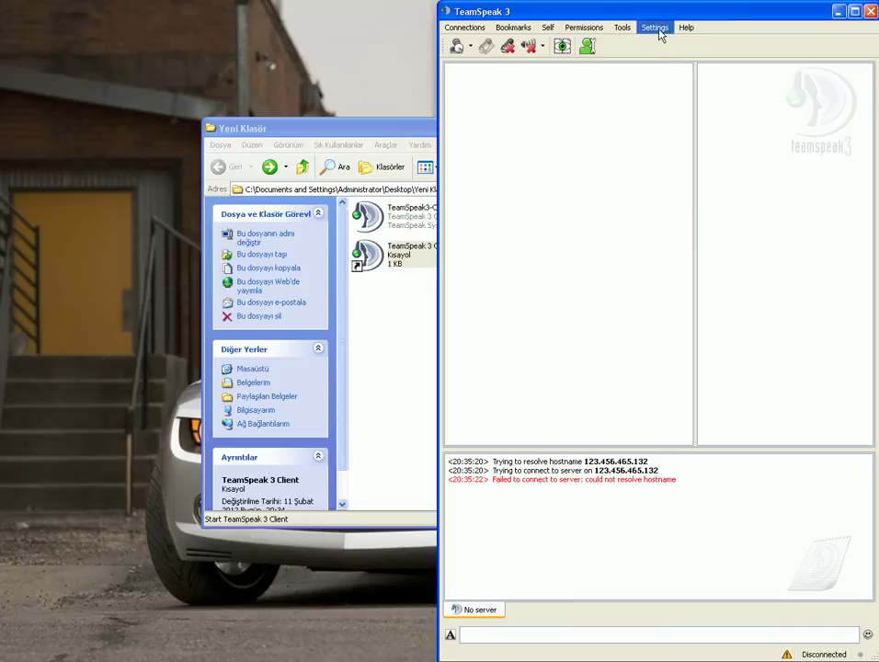
Step: In the Capture options, assign CTRL as the Push-To-Talk hotkey and save the options
{"action": "left_click", "coordinate": [655, 27]}
{"action": "left_click", "coordinate": [668, 92]}
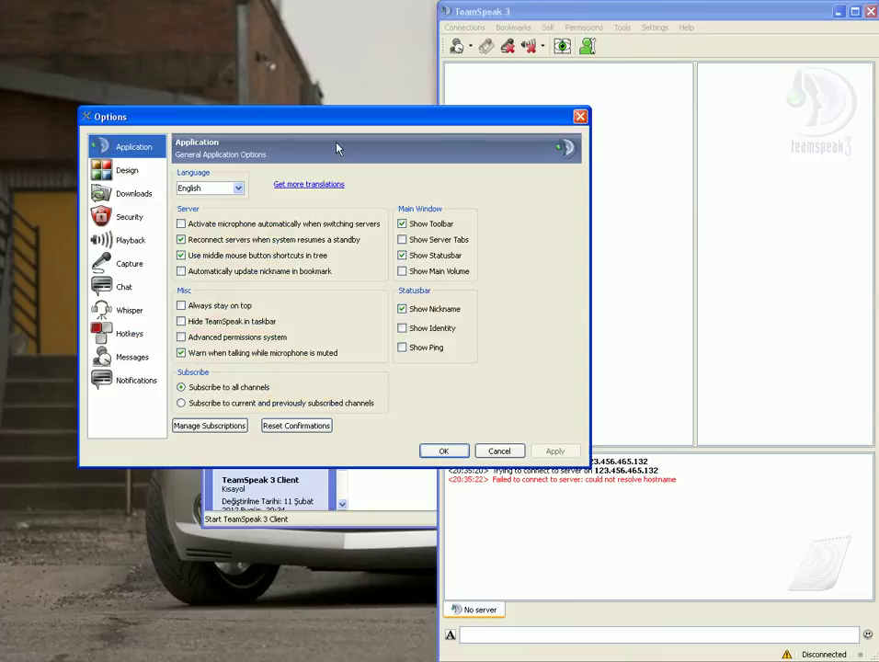
{"action": "left_click", "coordinate": [128, 261]}
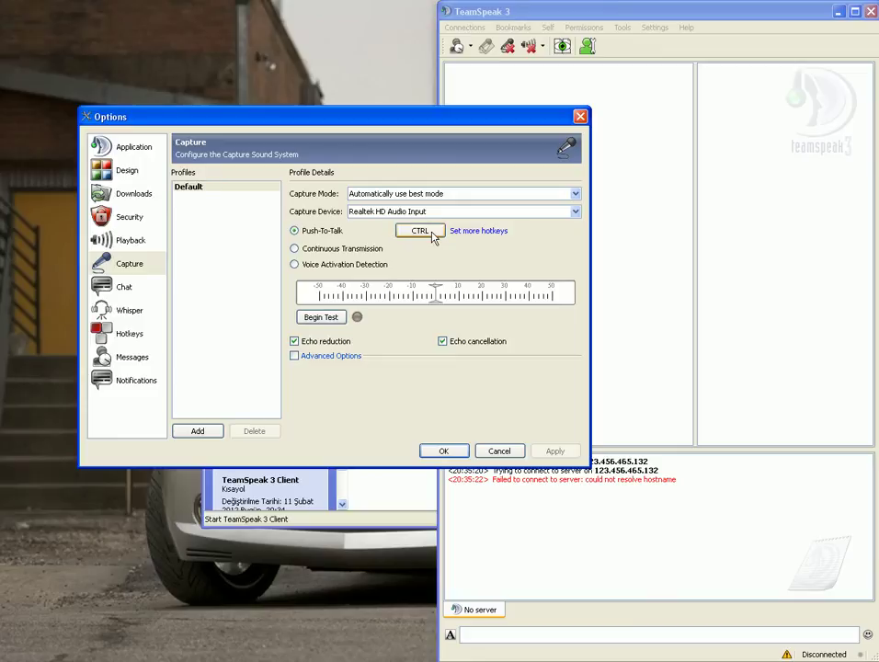
{"action": "left_click", "coordinate": [421, 231]}
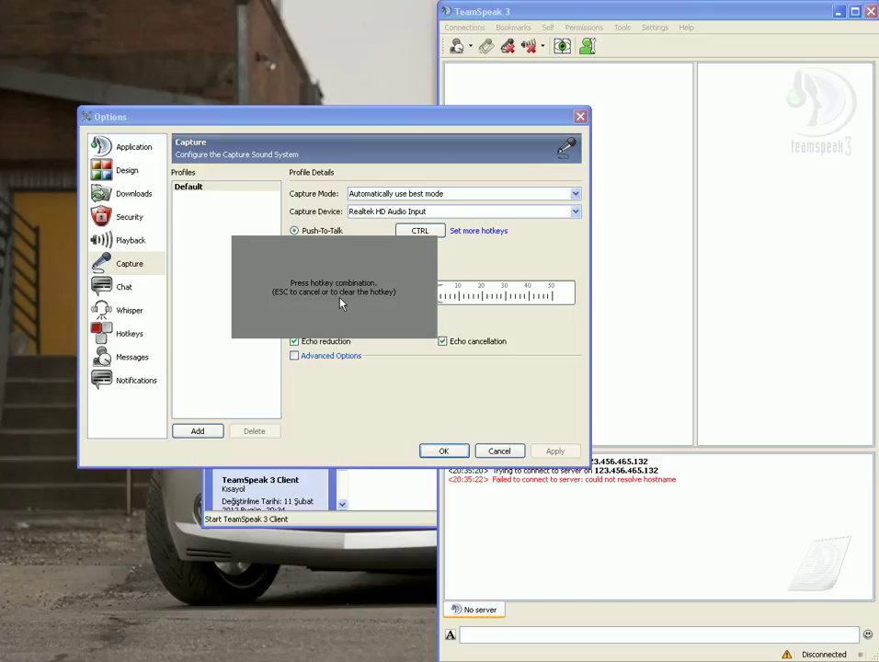
{"action": "key", "text": "ctrl"}
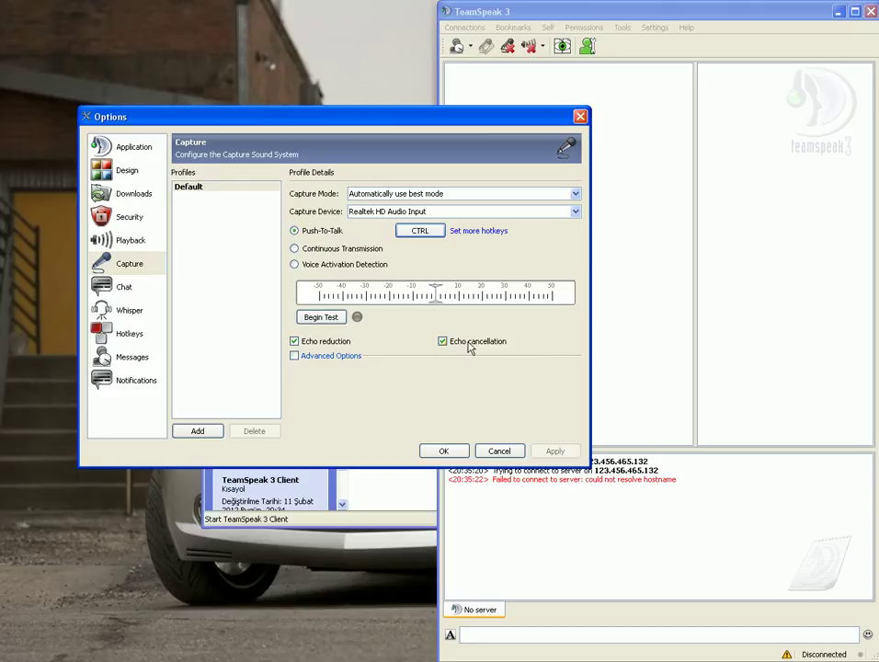
{"action": "mouse_move", "coordinate": [470, 346]}
{"action": "mouse_move", "coordinate": [296, 348]}
{"action": "left_click", "coordinate": [444, 451]}
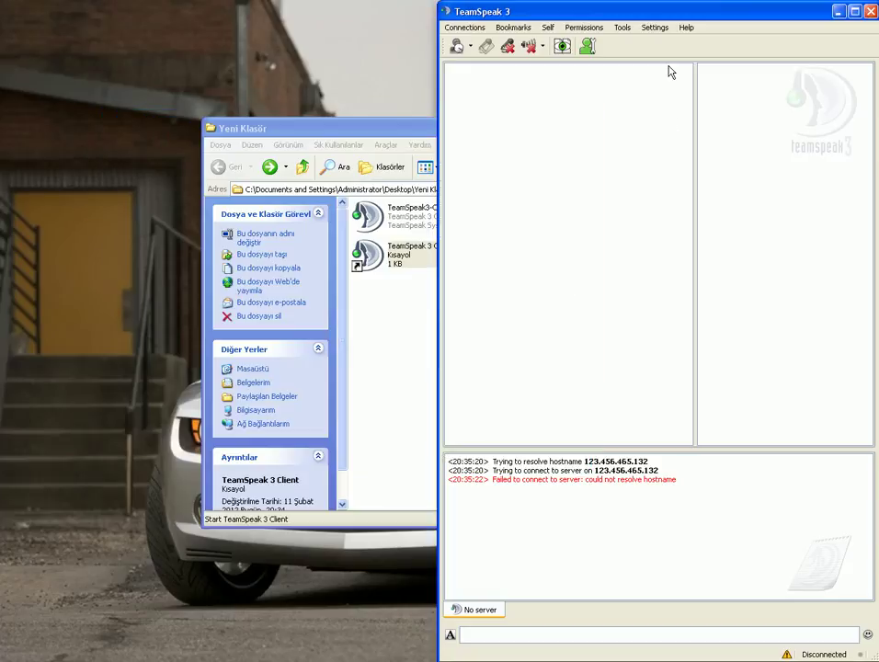
Step: Connect to the bookmarked Alesta Sunucum server, dismiss its host message and look through the channel list
{"action": "left_click", "coordinate": [526, 30]}
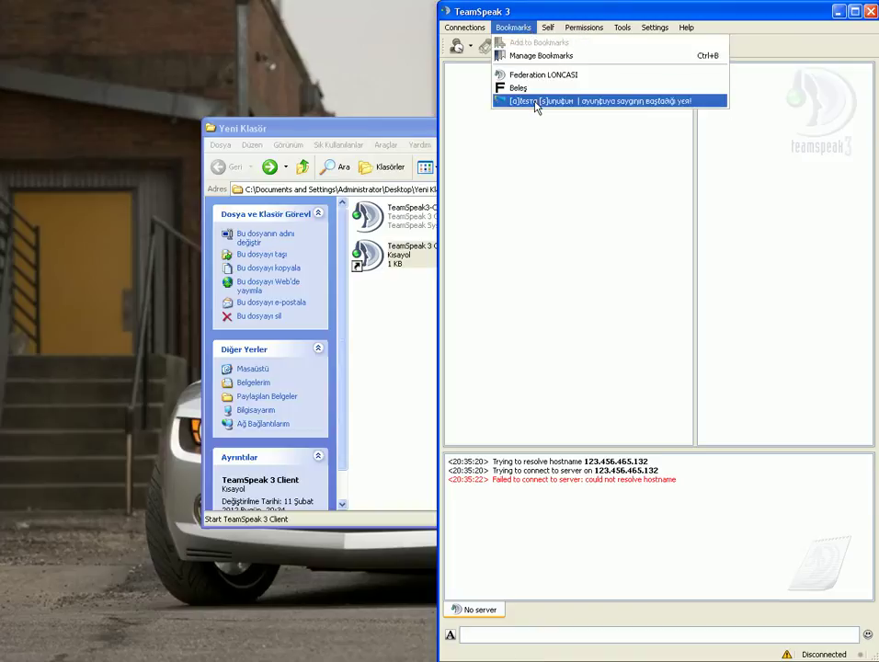
{"action": "left_click", "coordinate": [535, 103]}
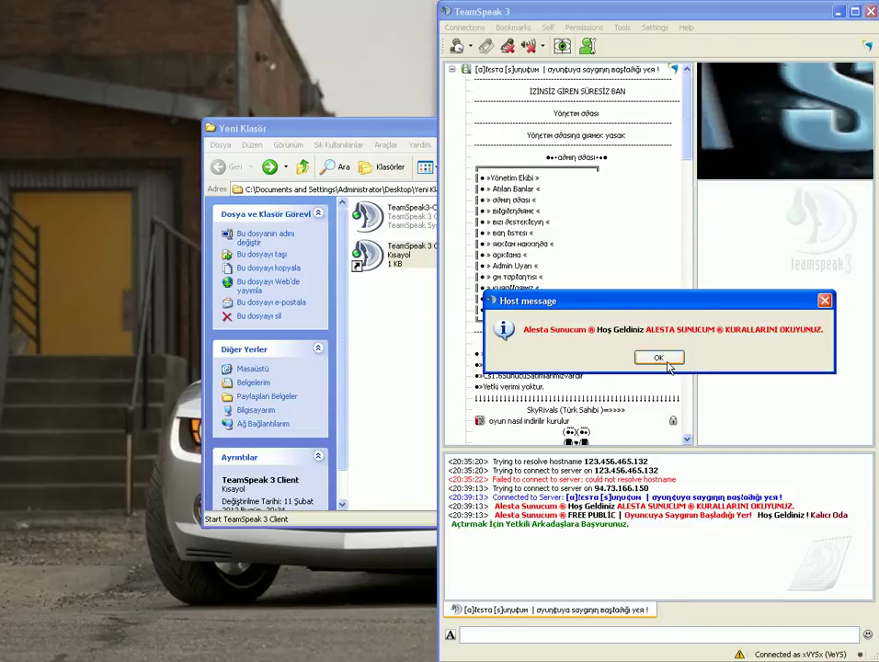
{"action": "left_click", "coordinate": [659, 358]}
{"action": "scroll", "coordinate": [628, 207], "scroll_direction": "down", "scroll_amount": 9}
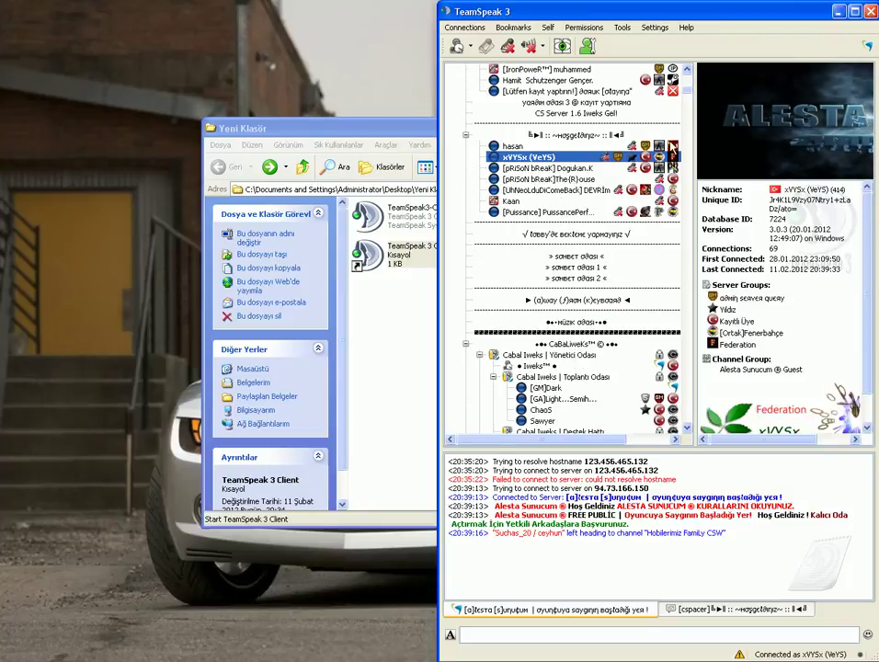
{"action": "scroll", "coordinate": [616, 280], "scroll_direction": "up", "scroll_amount": 2}
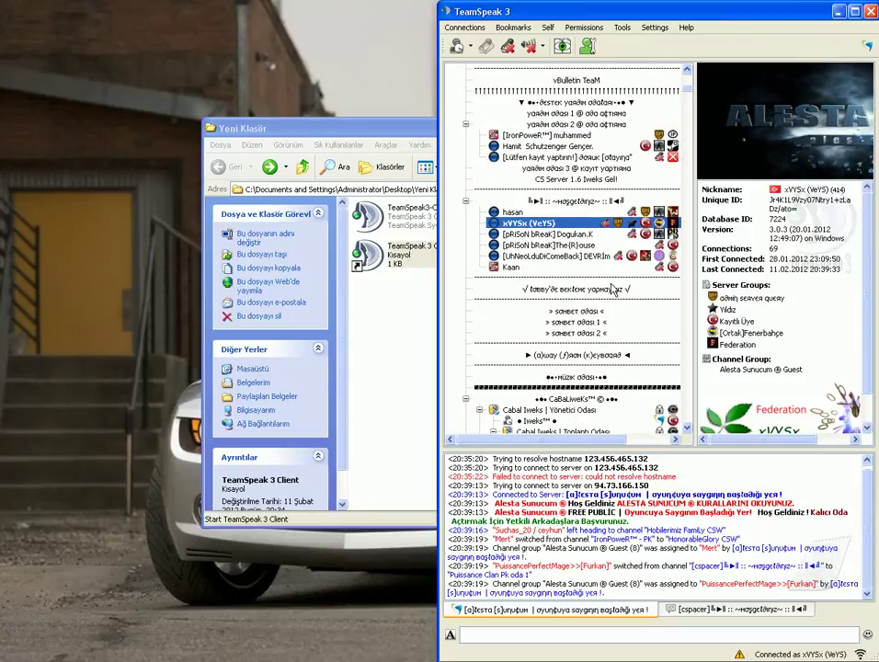
Step: View the default welcome channel's details and read its channel chat
{"action": "left_click", "coordinate": [582, 202]}
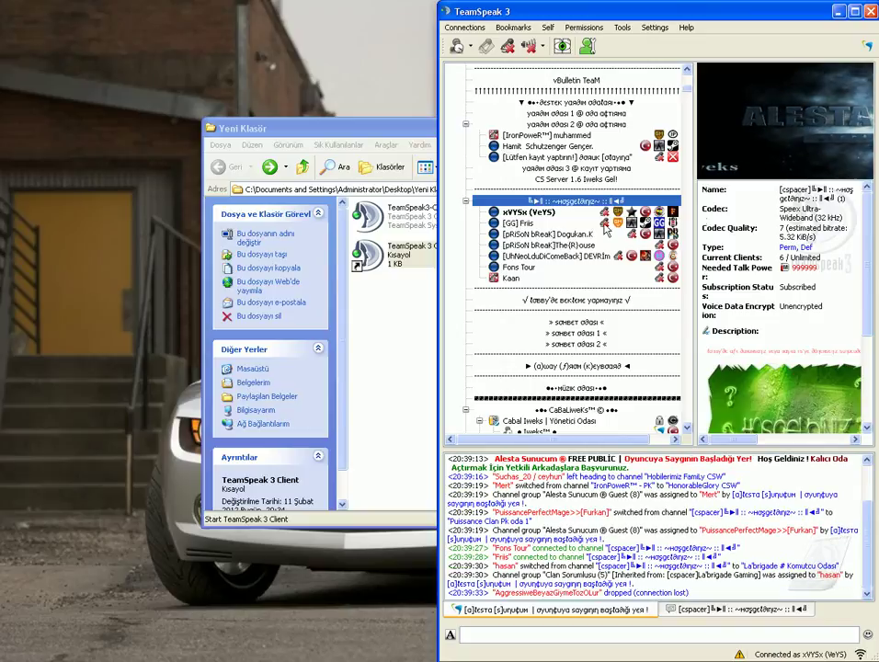
{"action": "left_click", "coordinate": [703, 613]}
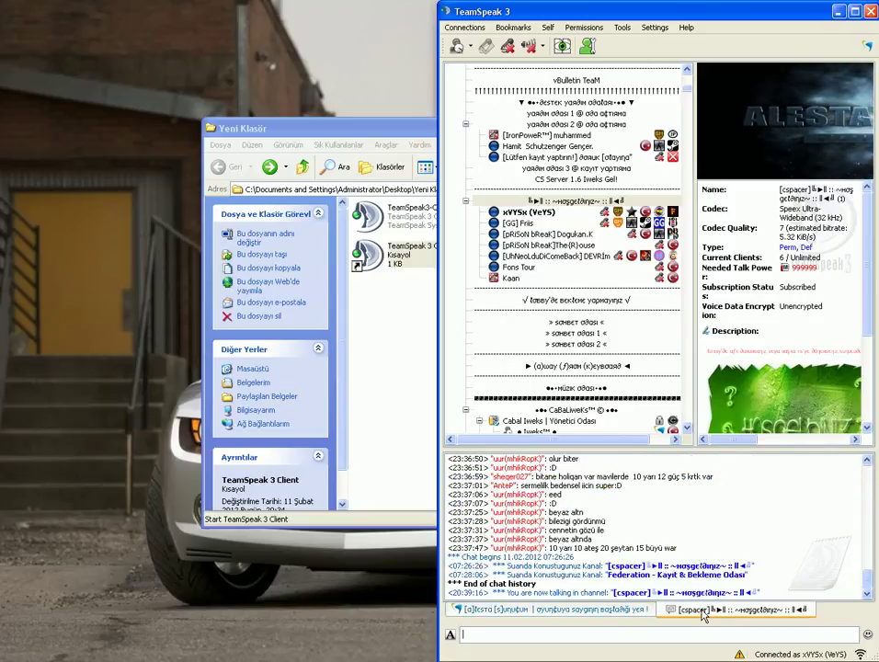
{"action": "left_click", "coordinate": [559, 203]}
{"action": "left_click", "coordinate": [465, 27]}
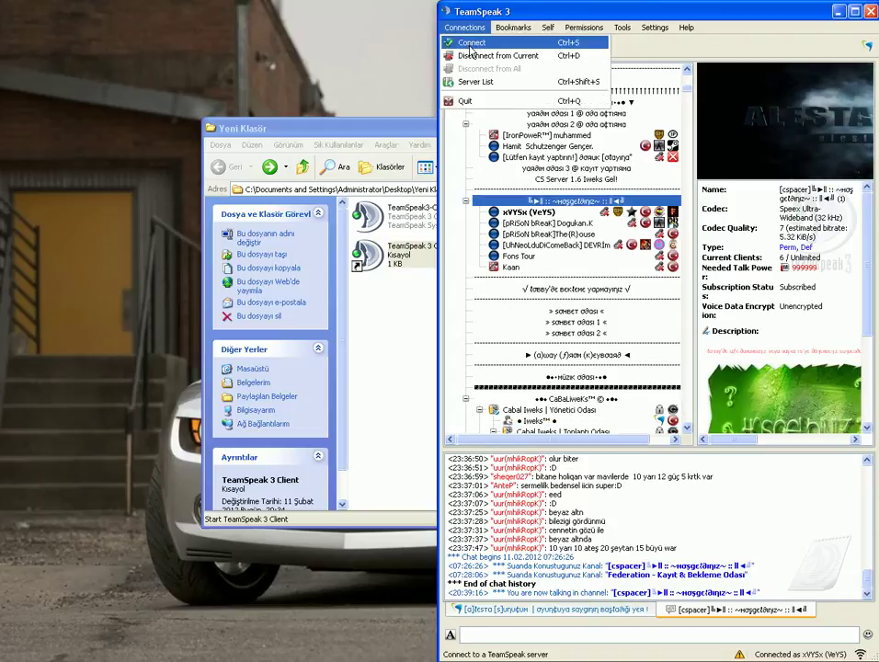
{"action": "left_click", "coordinate": [471, 43]}
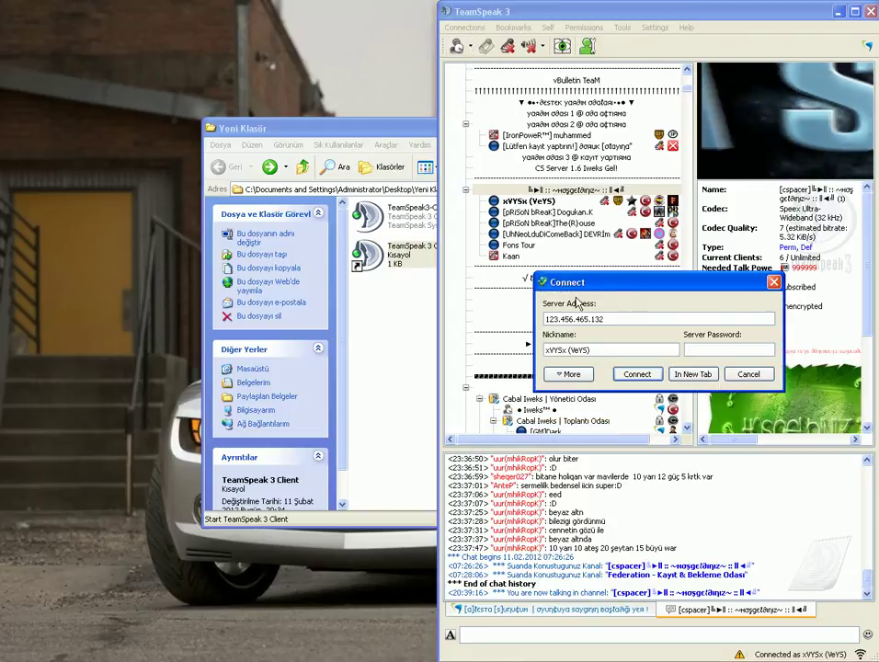
{"action": "left_click_drag", "start_coordinate": [563, 283], "coordinate": [512, 335]}
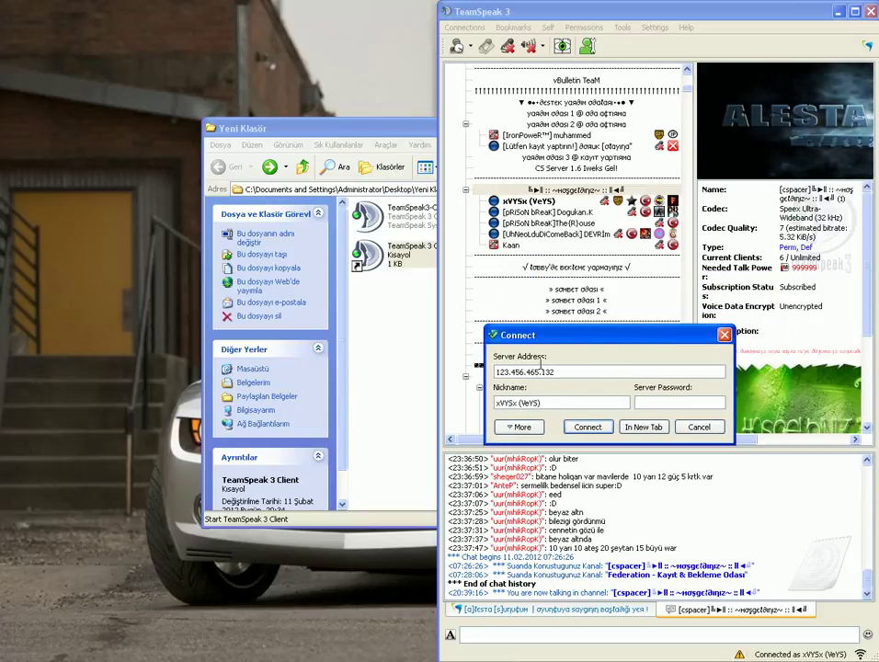
{"action": "key", "text": "ctrl+a"}
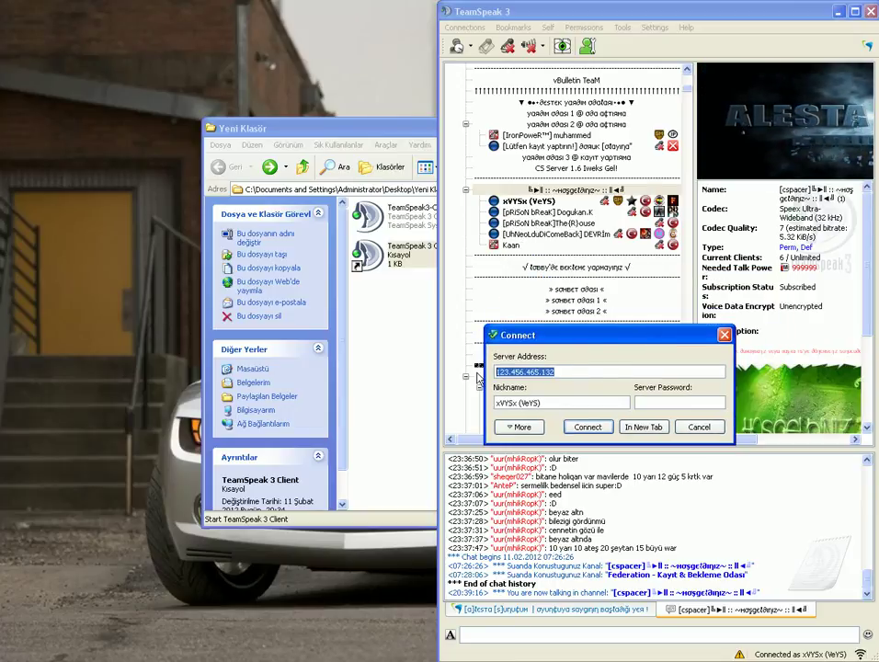
{"action": "key", "text": "BackSpace"}
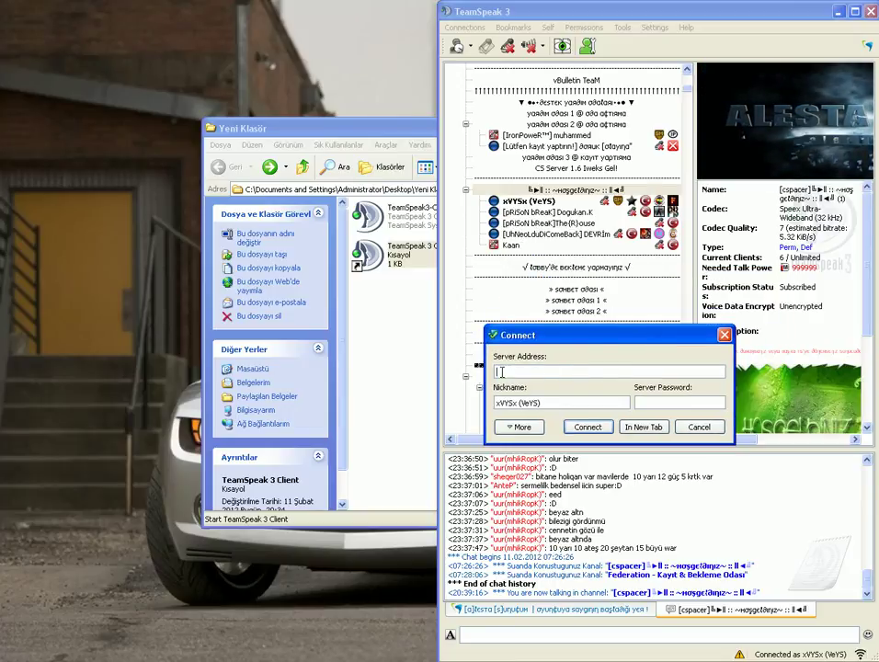
{"action": "left_click", "coordinate": [701, 428]}
Step: Bookmark the current server, delete the duplicate Alesta Sunucum entry, save the bookmarks and check the bookmark list
{"action": "left_click", "coordinate": [525, 28]}
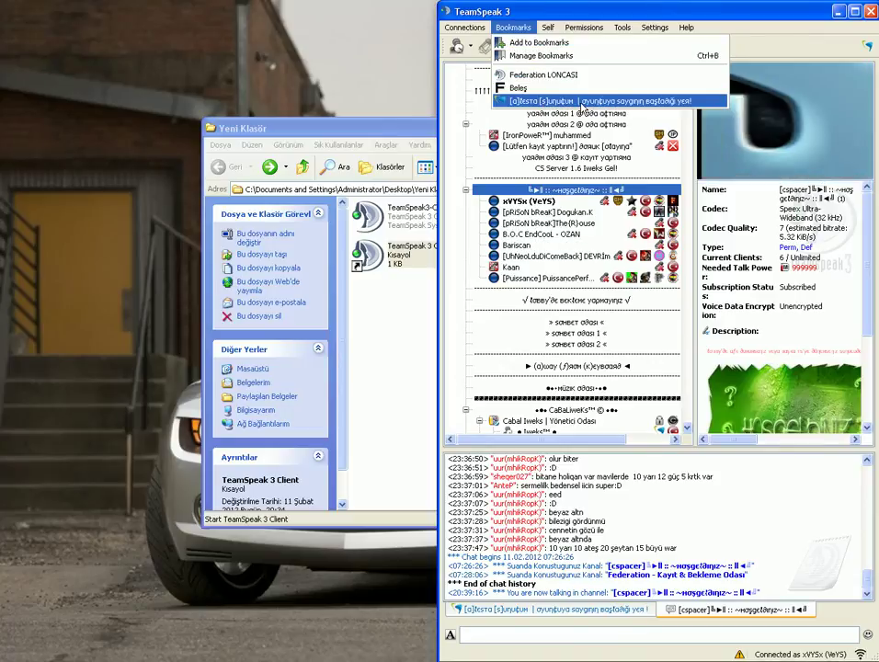
{"action": "left_click", "coordinate": [557, 45]}
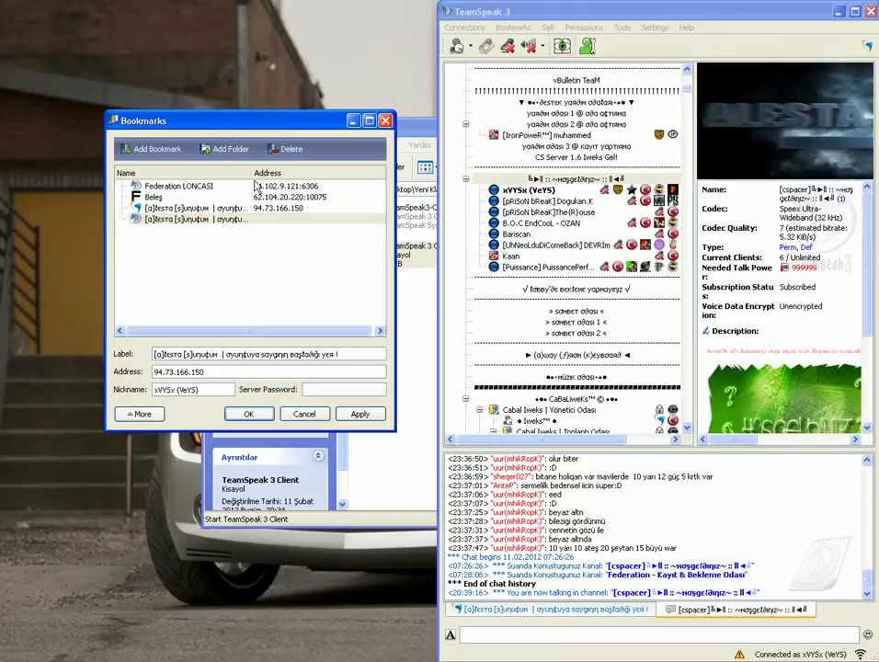
{"action": "left_click", "coordinate": [230, 220]}
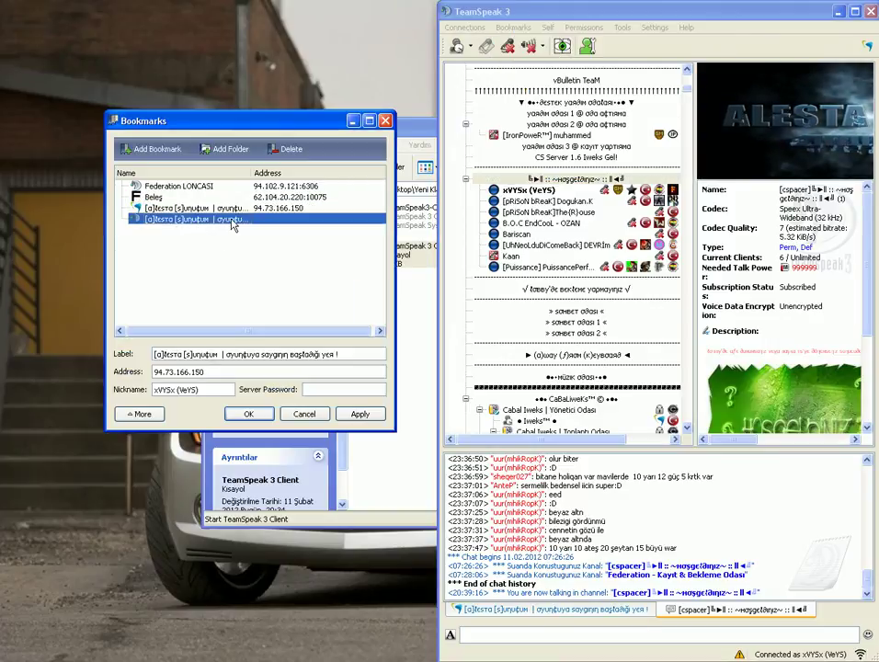
{"action": "left_click", "coordinate": [290, 150]}
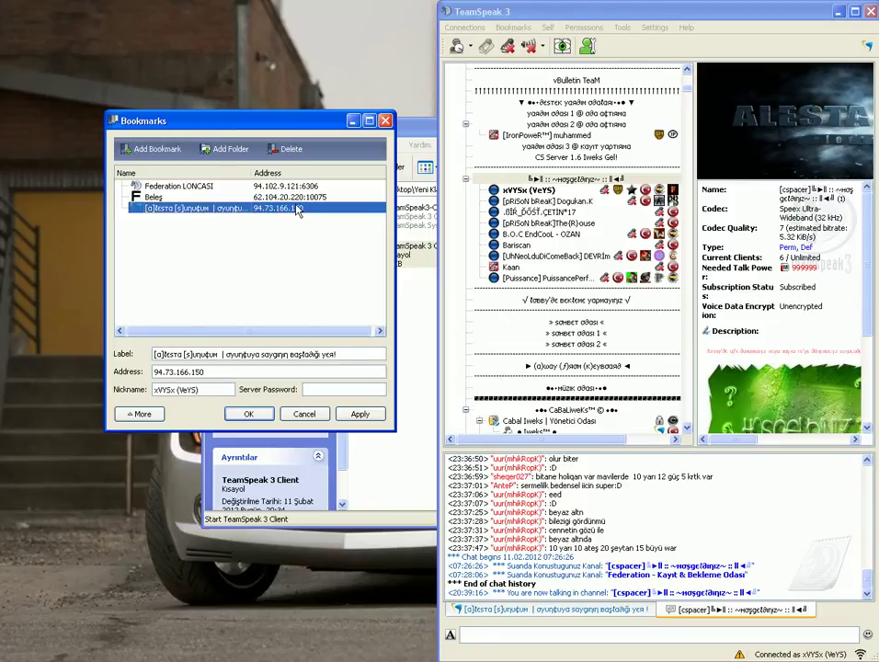
{"action": "left_click", "coordinate": [360, 414]}
{"action": "left_click", "coordinate": [250, 415]}
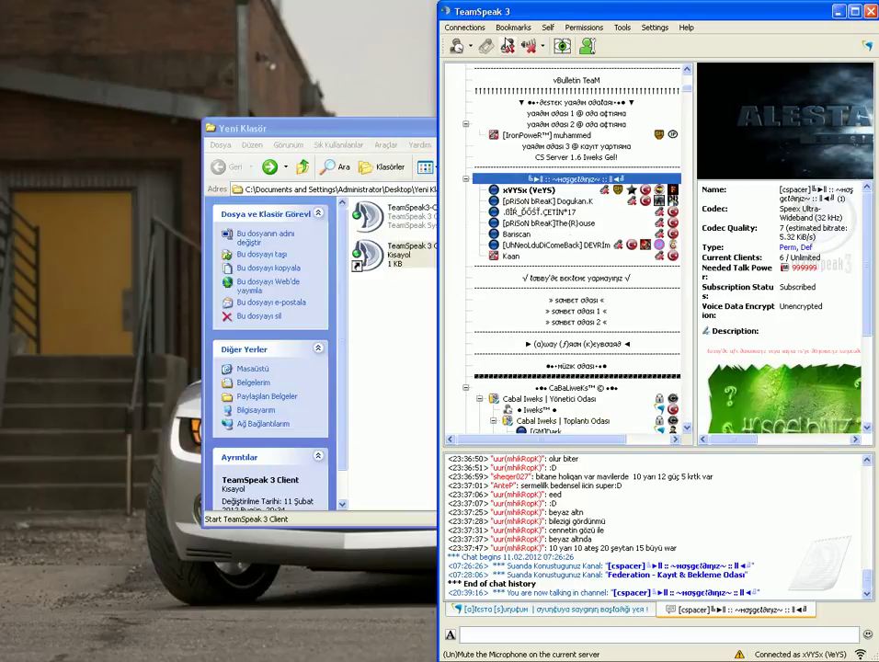
{"action": "left_click", "coordinate": [512, 26]}
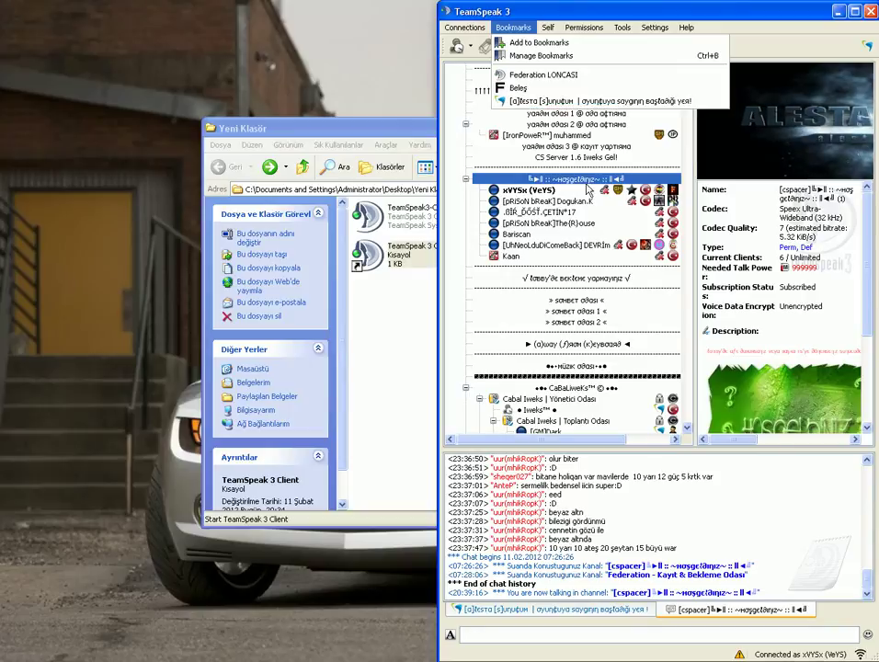
{"action": "left_click", "coordinate": [621, 180]}
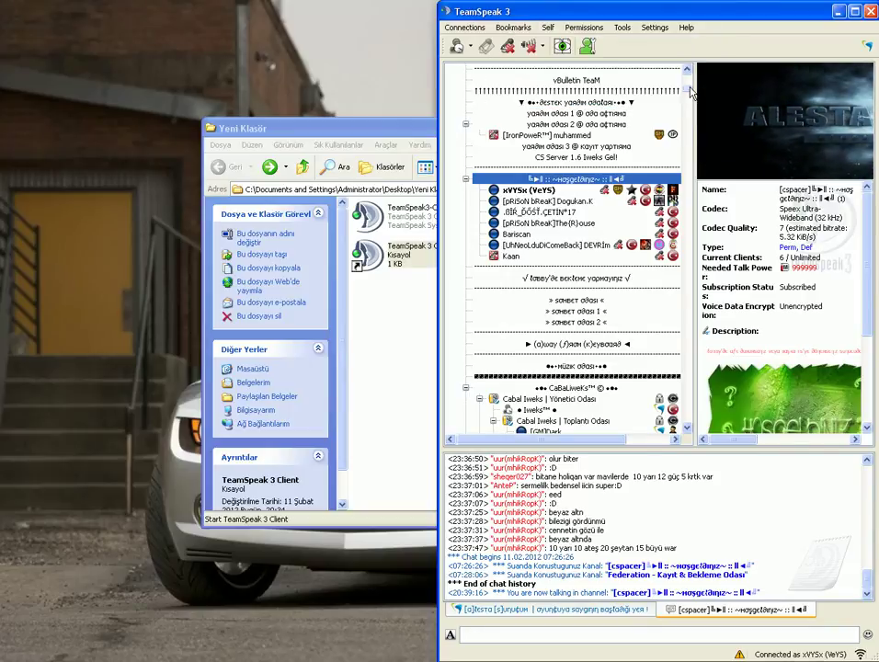
Step: Find the Federation Loncası-Constantine section in the channel tree and examine the details of its rooms, from Kayıt & Bekleme Odası to AFK
{"action": "left_click_drag", "start_coordinate": [691, 92], "coordinate": [692, 281]}
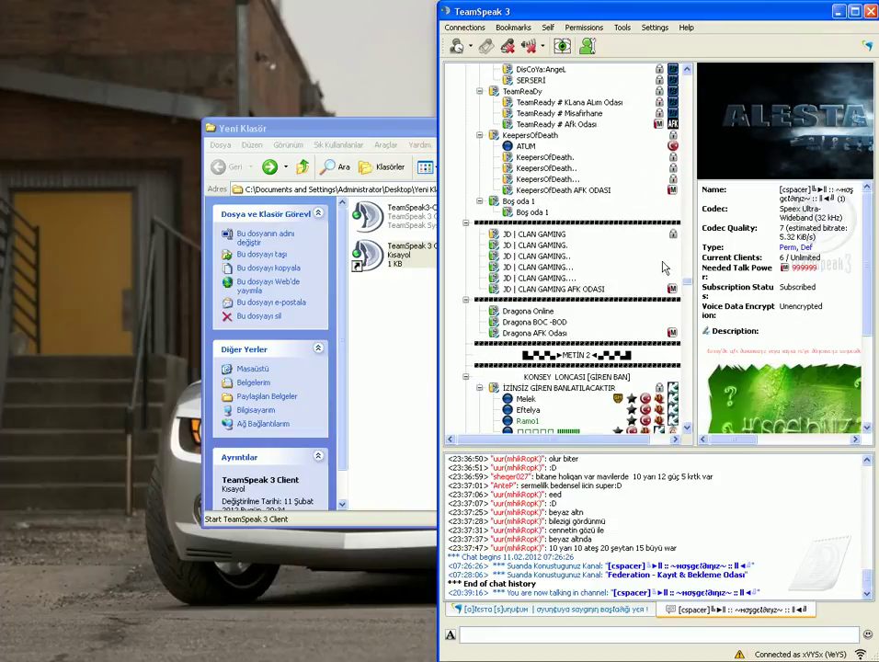
{"action": "scroll", "coordinate": [513, 212], "scroll_direction": "down", "scroll_amount": 6}
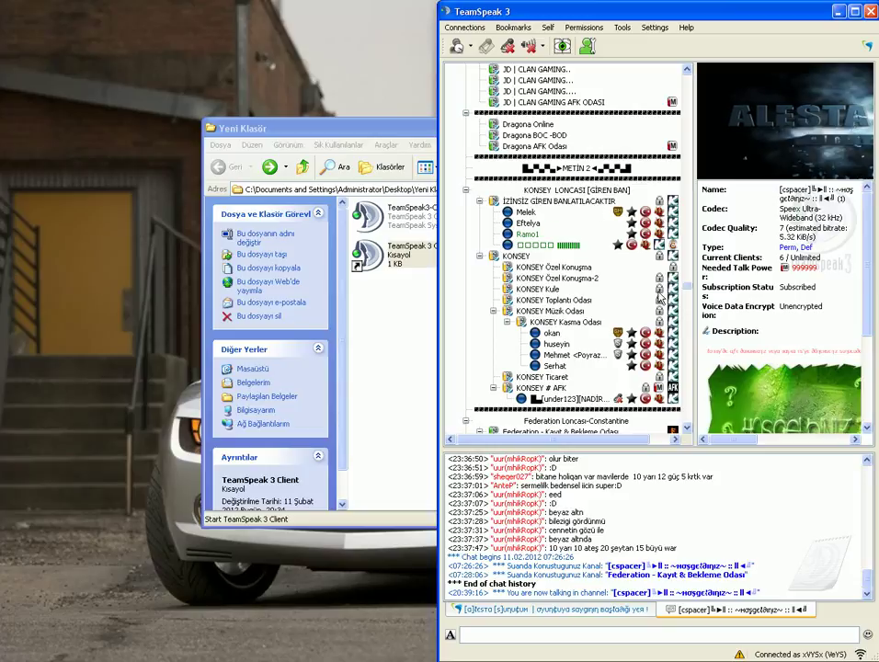
{"action": "left_click_drag", "start_coordinate": [692, 293], "coordinate": [691, 298]}
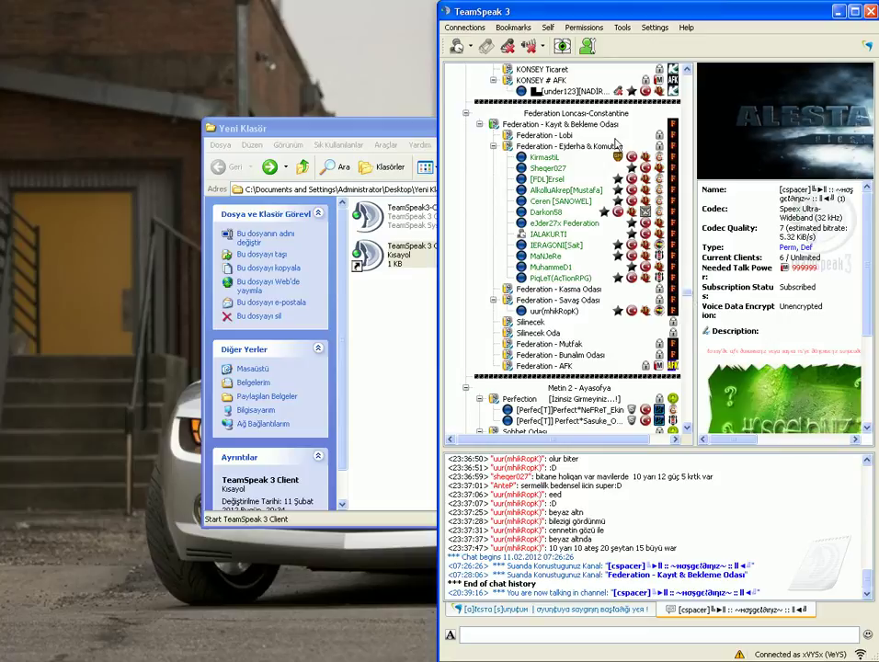
{"action": "left_click", "coordinate": [580, 113]}
{"action": "left_click", "coordinate": [567, 125]}
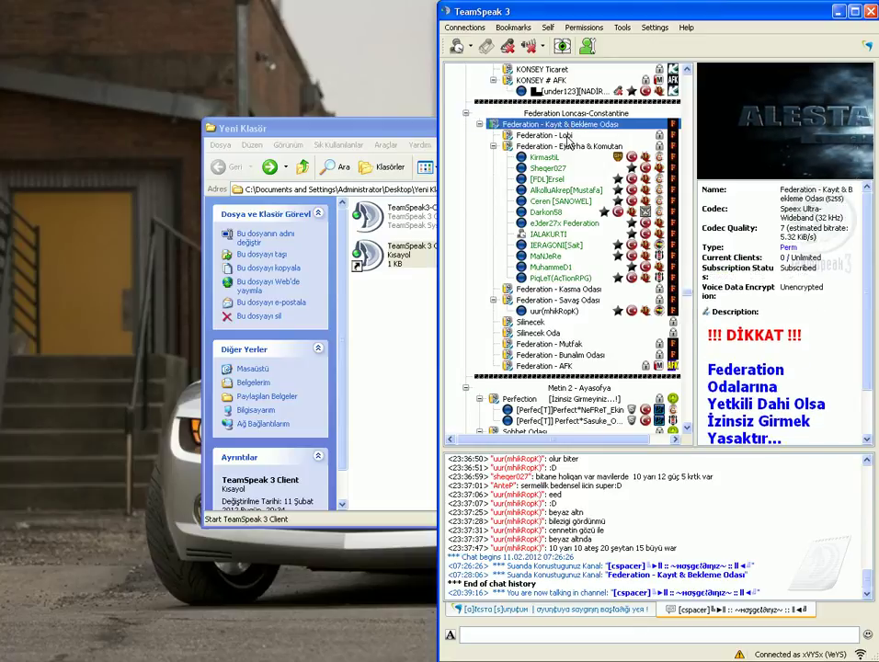
{"action": "left_click", "coordinate": [569, 136]}
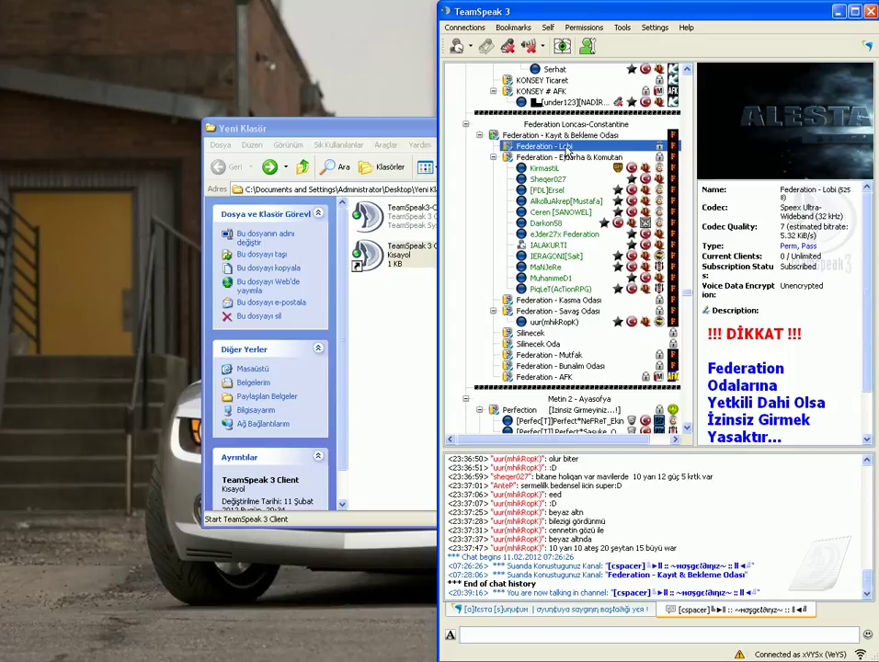
{"action": "left_click", "coordinate": [575, 168]}
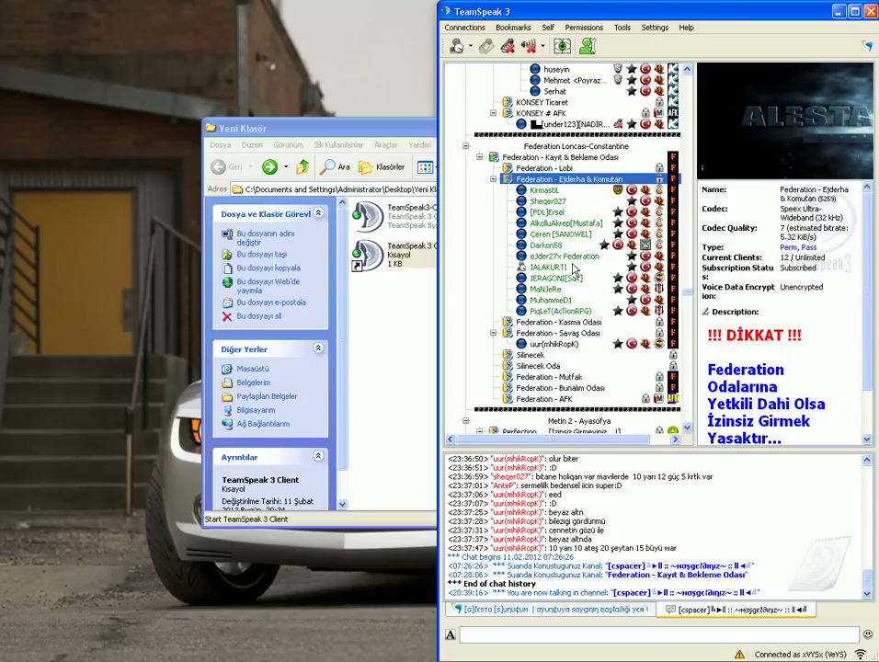
{"action": "left_click", "coordinate": [555, 310]}
{"action": "left_click", "coordinate": [554, 322]}
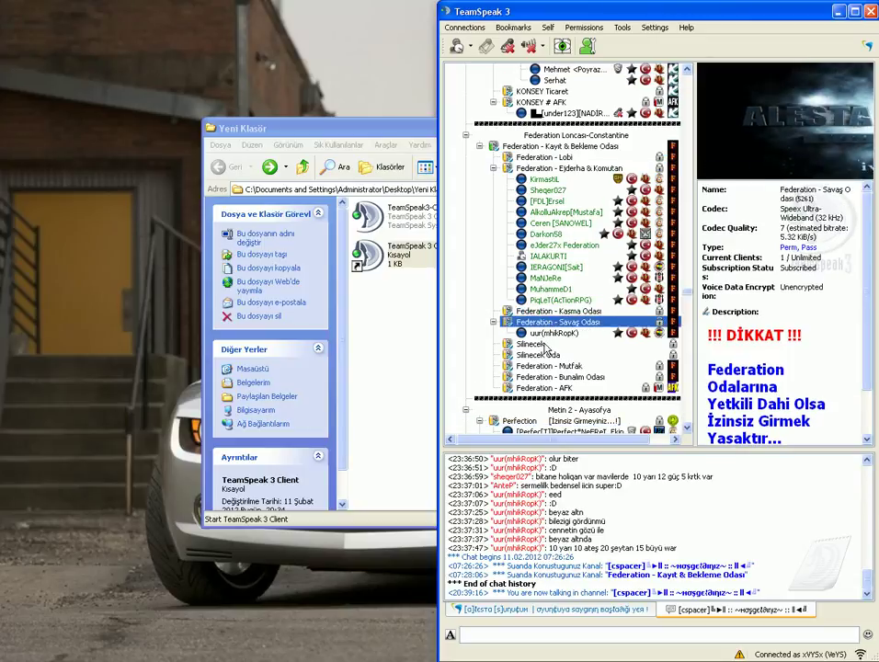
{"action": "left_click", "coordinate": [544, 355]}
{"action": "left_click", "coordinate": [552, 377]}
{"action": "left_click", "coordinate": [547, 387]}
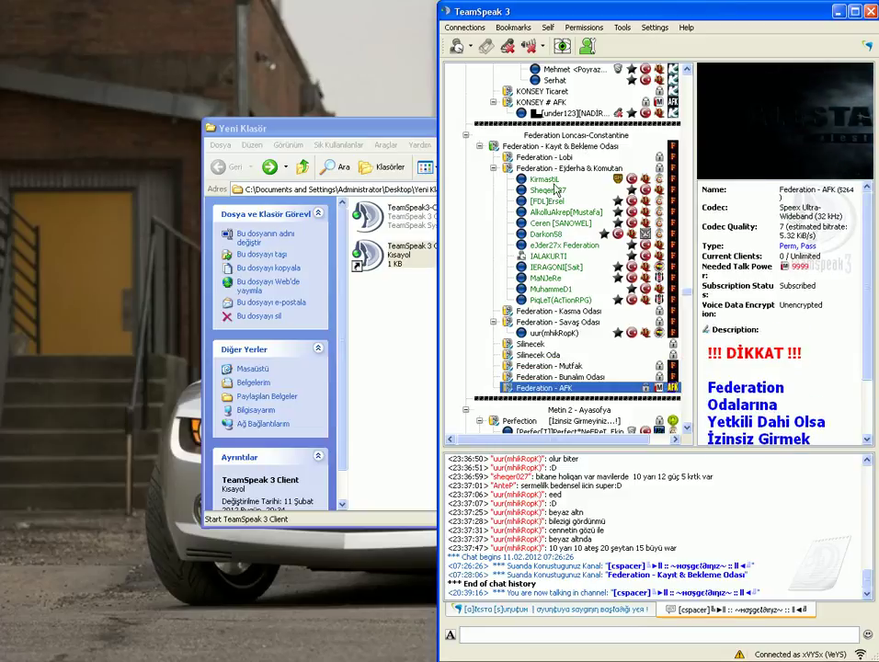
Step: Examine the members and server group icons in the KONSEY and Federation rooms, including the Ejderha & Komutan and Lobi channel details
{"action": "scroll", "coordinate": [543, 419], "scroll_direction": "down", "scroll_amount": 1}
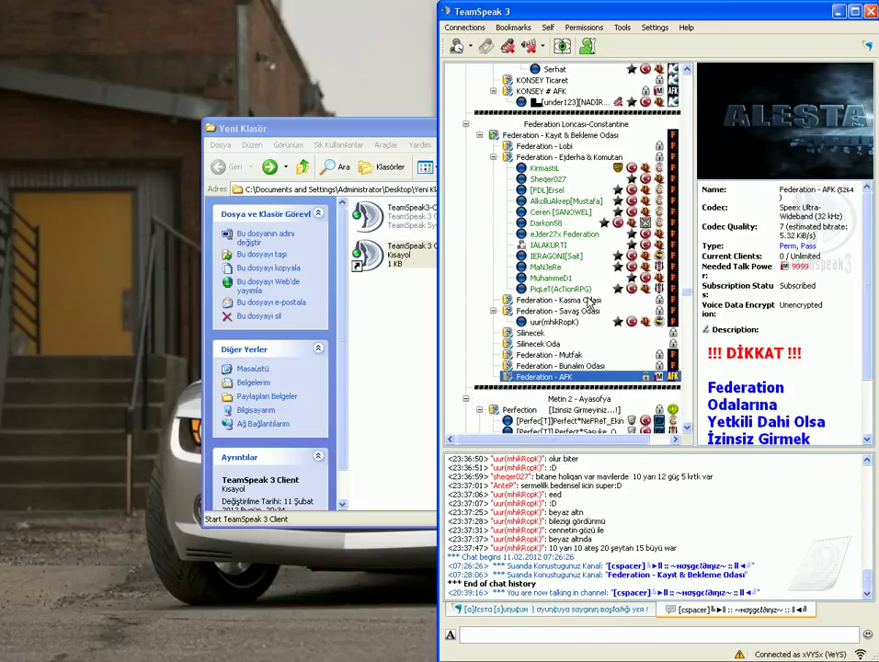
{"action": "scroll", "coordinate": [618, 152], "scroll_direction": "up", "scroll_amount": 3}
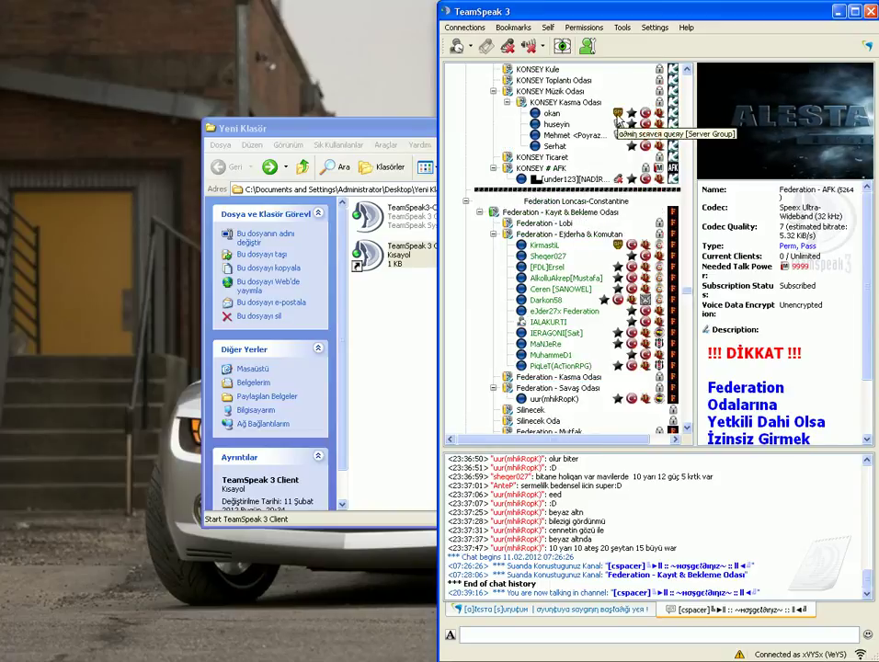
{"action": "scroll", "coordinate": [568, 288], "scroll_direction": "down", "scroll_amount": 1}
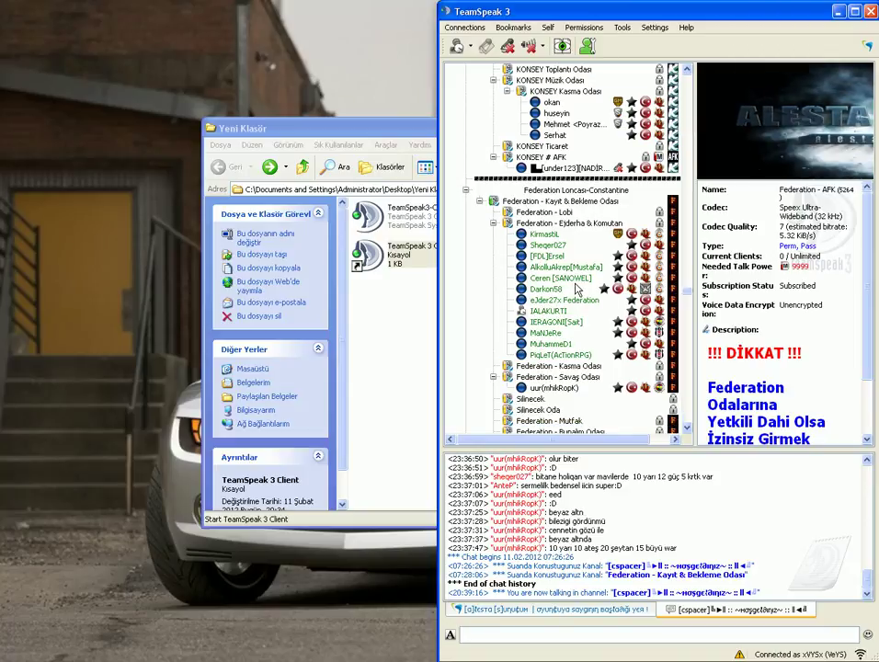
{"action": "scroll", "coordinate": [556, 284], "scroll_direction": "up", "scroll_amount": 1}
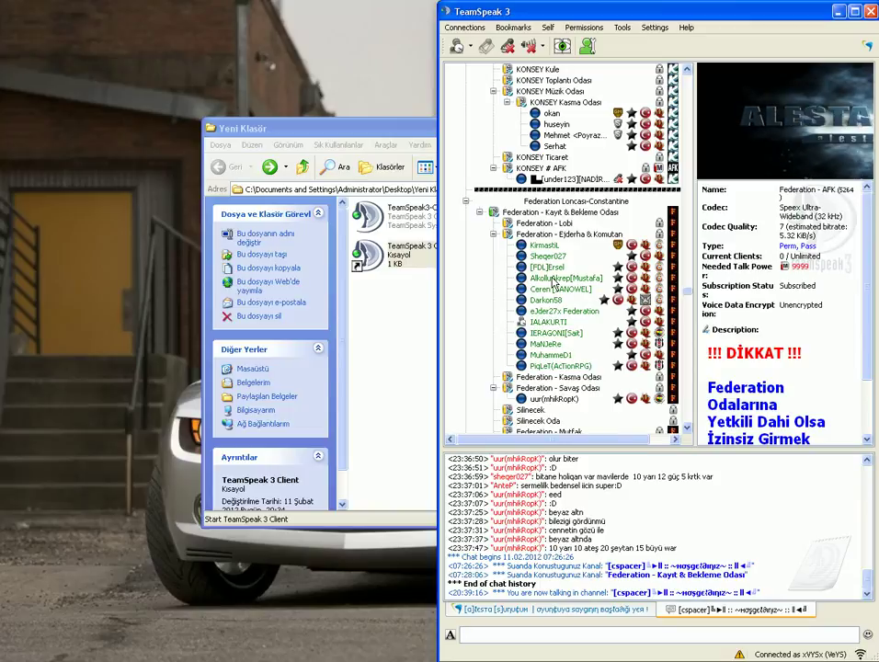
{"action": "scroll", "coordinate": [555, 283], "scroll_direction": "down", "scroll_amount": 1}
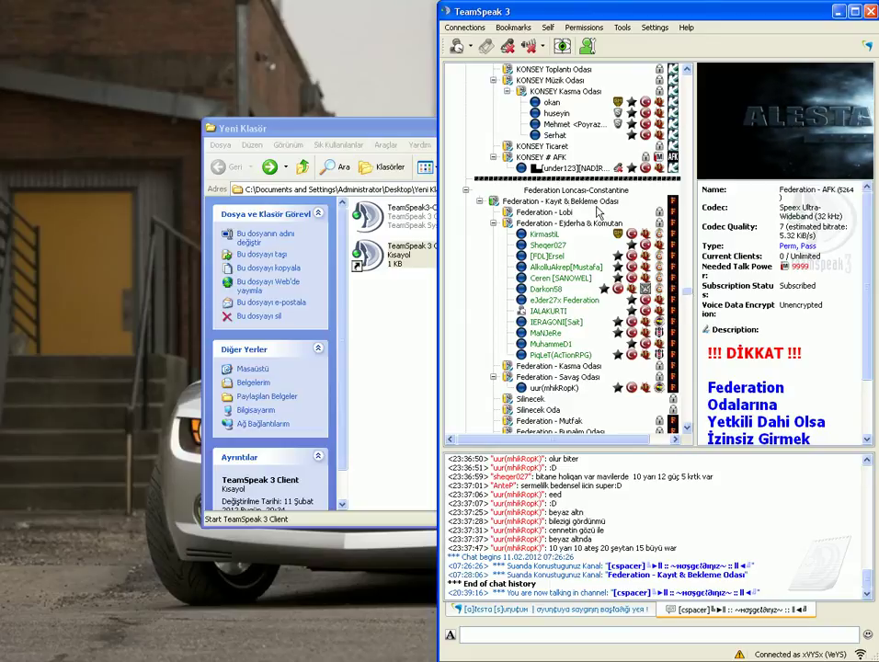
{"action": "left_click", "coordinate": [545, 226]}
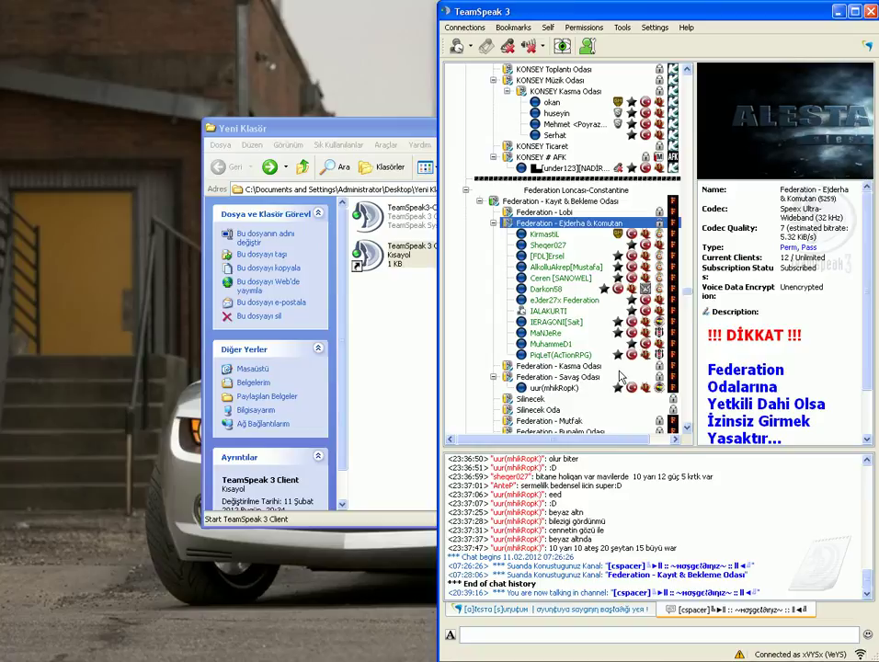
{"action": "left_click", "coordinate": [557, 213]}
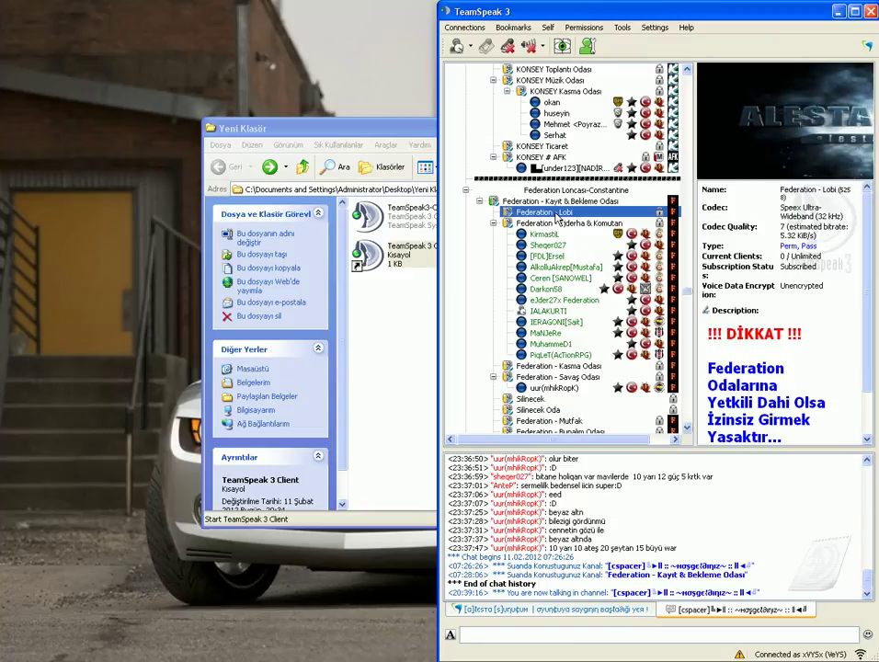
{"action": "scroll", "coordinate": [557, 216], "scroll_direction": "up", "scroll_amount": 1}
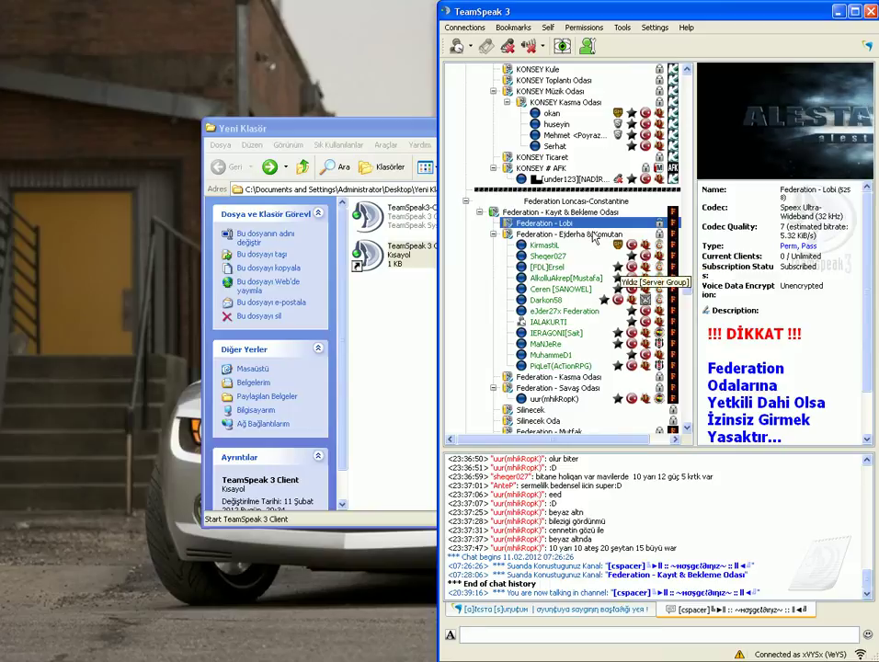
Step: Review the identity in the Identities settings, view its export dialog and cancel out of both dialogs
{"action": "left_click", "coordinate": [655, 28]}
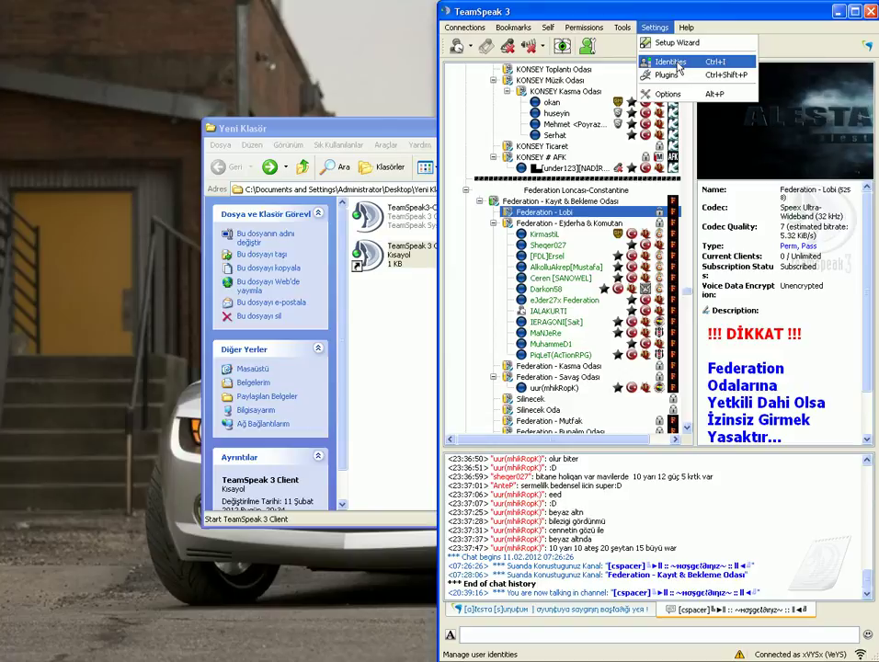
{"action": "left_click", "coordinate": [671, 61]}
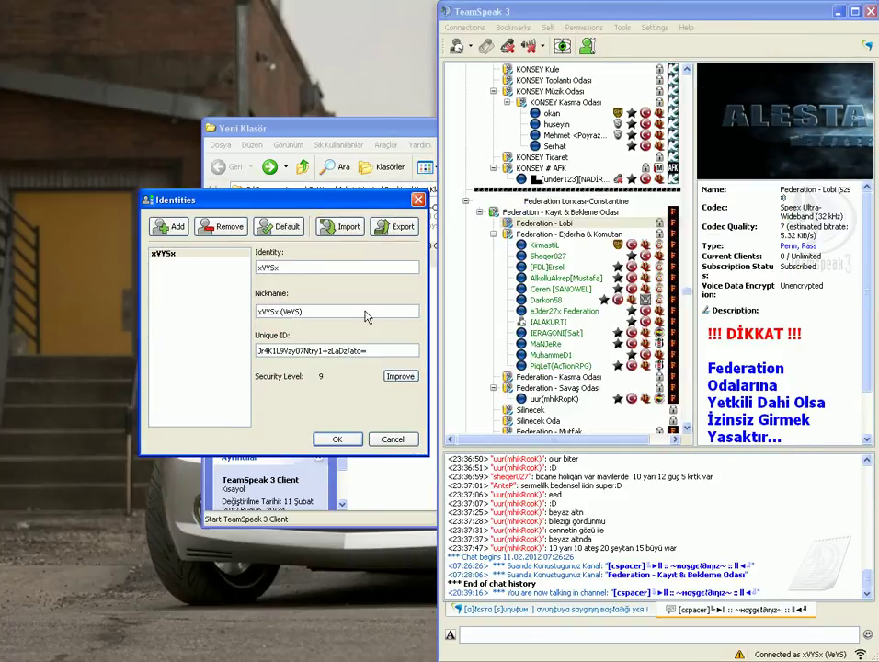
{"action": "left_click", "coordinate": [395, 231]}
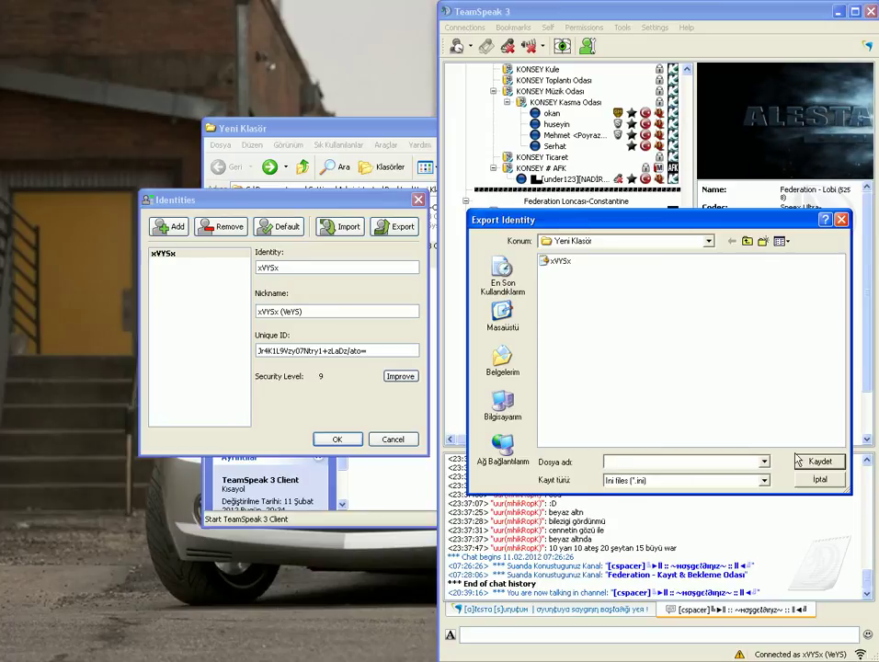
{"action": "left_click", "coordinate": [820, 481]}
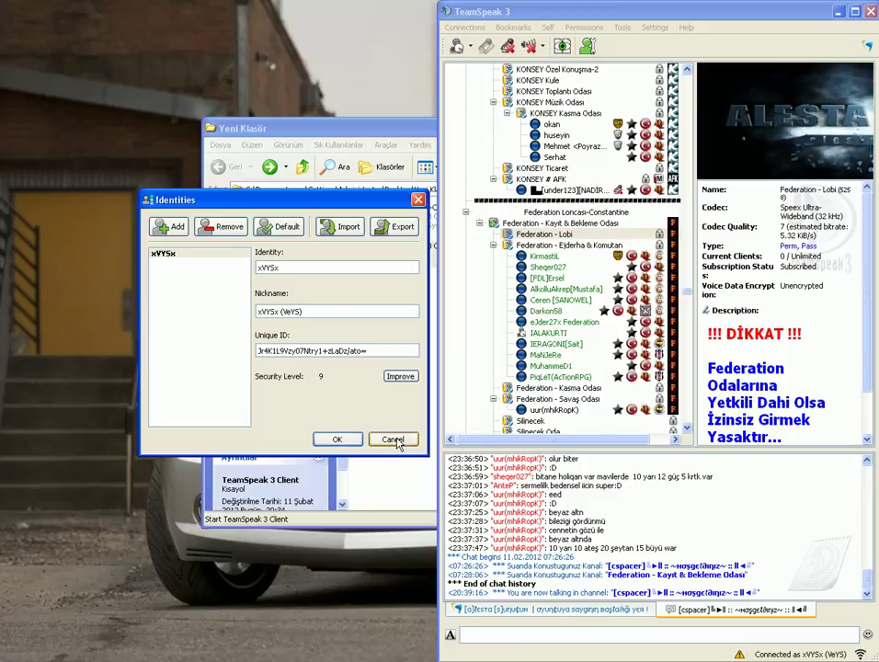
{"action": "left_click", "coordinate": [393, 439]}
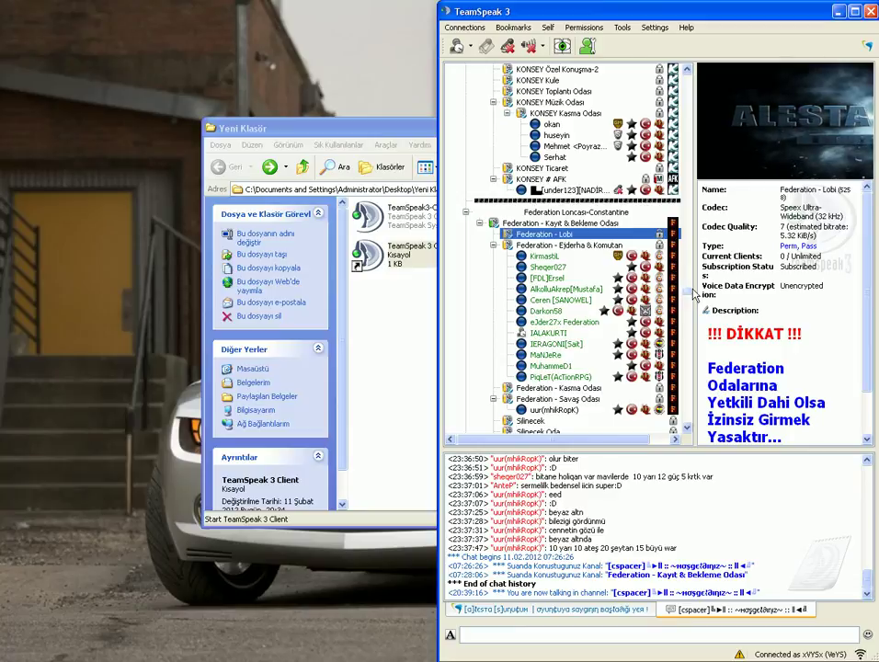
Step: Find the Federation - Lobi channel under Kayıt & Bekleme Odası and join it
{"action": "scroll", "coordinate": [690, 295], "scroll_direction": "down", "scroll_amount": 2}
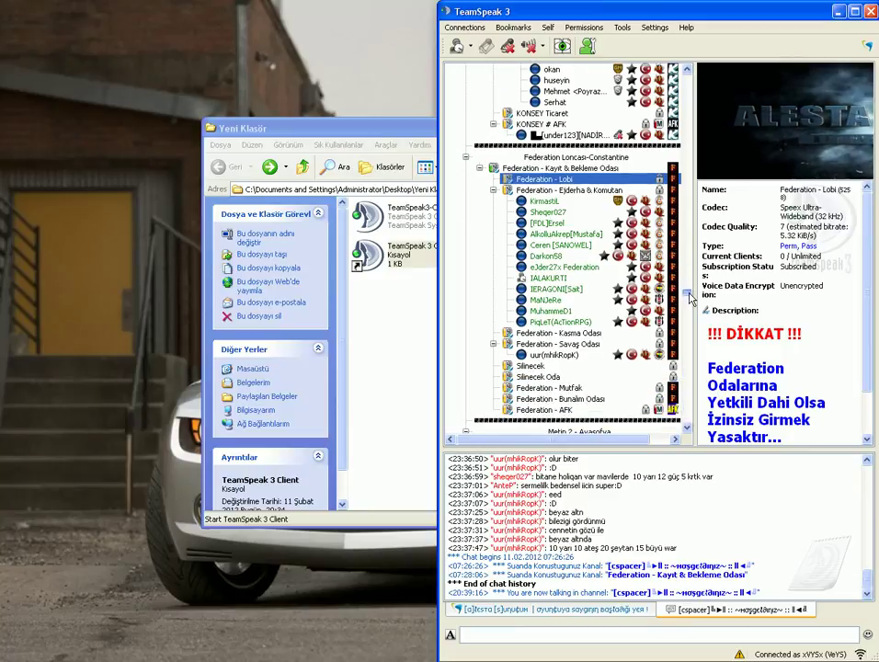
{"action": "left_click", "coordinate": [575, 192]}
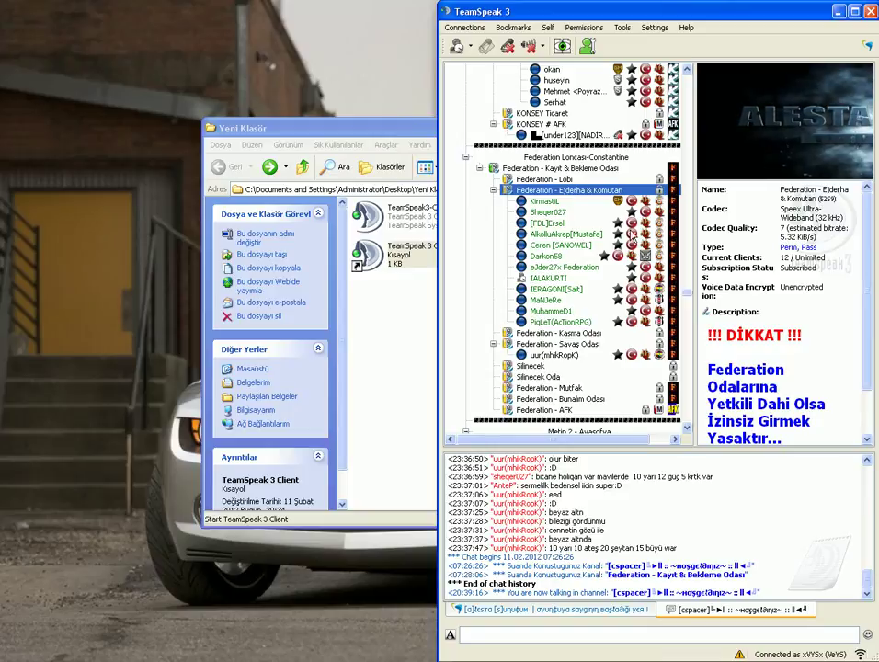
{"action": "scroll", "coordinate": [572, 193], "scroll_direction": "up", "scroll_amount": 1}
{"action": "left_click", "coordinate": [569, 193]}
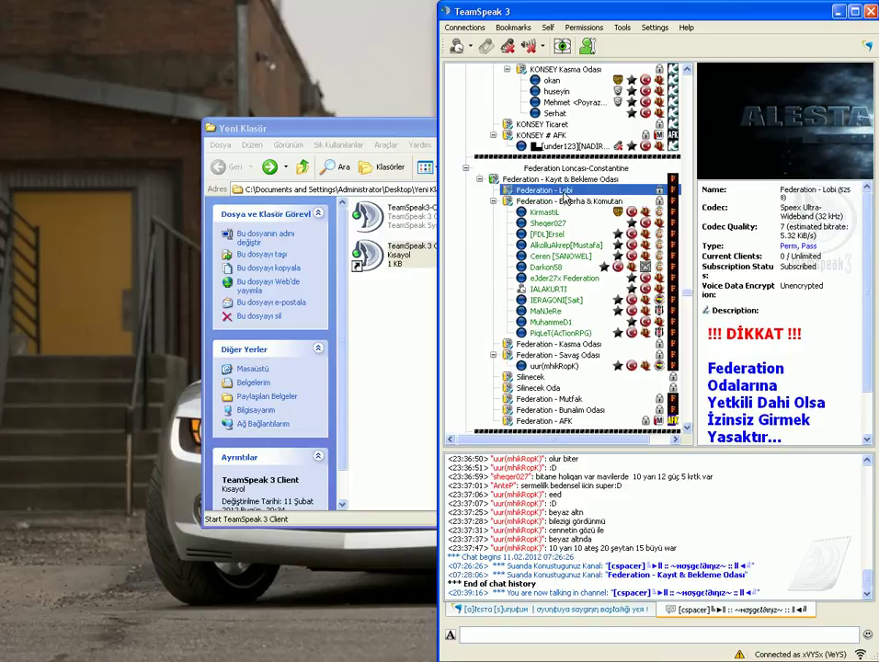
{"action": "double_click", "coordinate": [565, 191]}
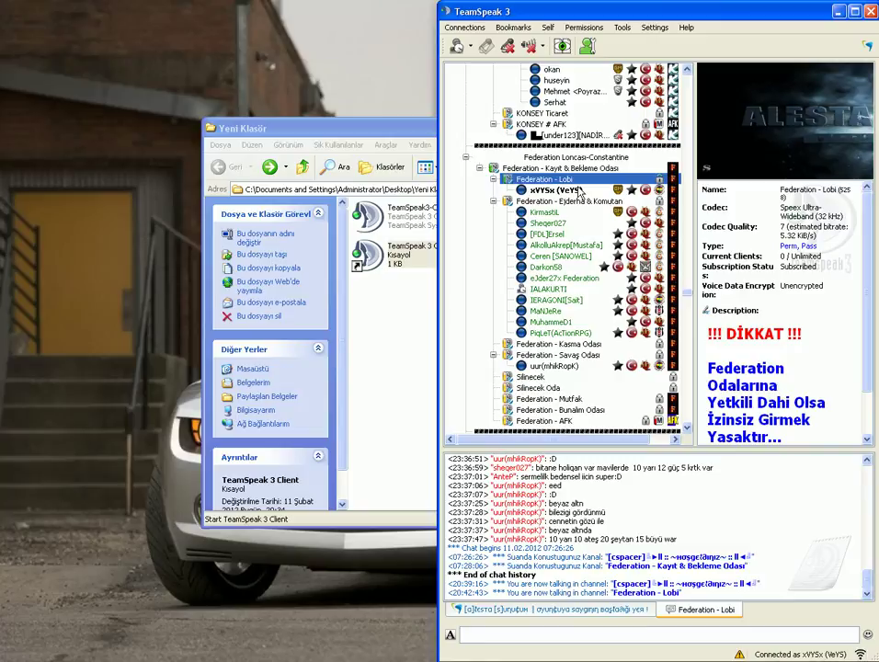
Step: Examine the client entries and their talk status lights in the Federation - Lobi and Ejderha & Komutan rooms
{"action": "scroll", "coordinate": [575, 166], "scroll_direction": "down", "scroll_amount": 1}
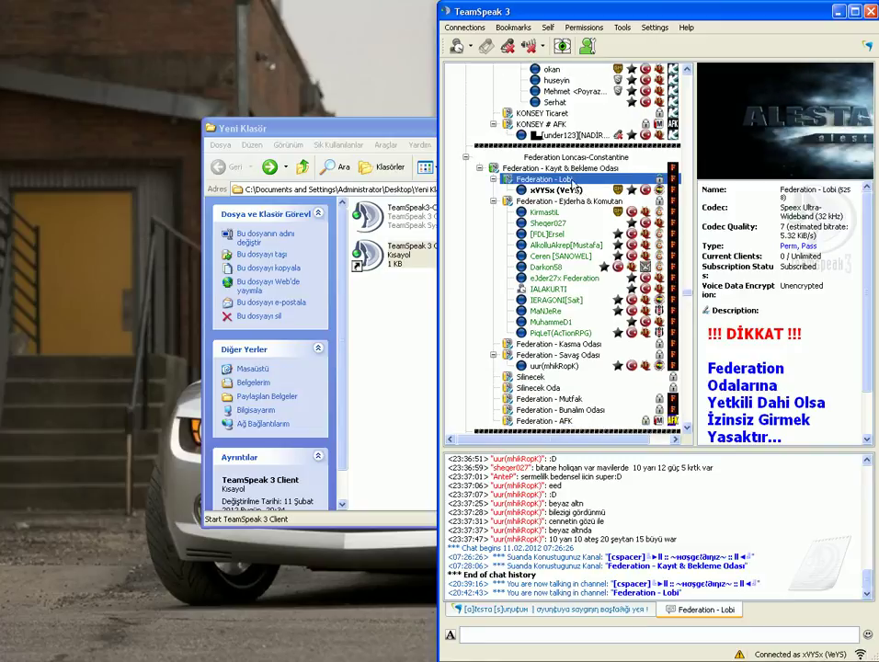
{"action": "scroll", "coordinate": [528, 198], "scroll_direction": "up", "scroll_amount": 1}
{"action": "scroll", "coordinate": [522, 207], "scroll_direction": "down", "scroll_amount": 1}
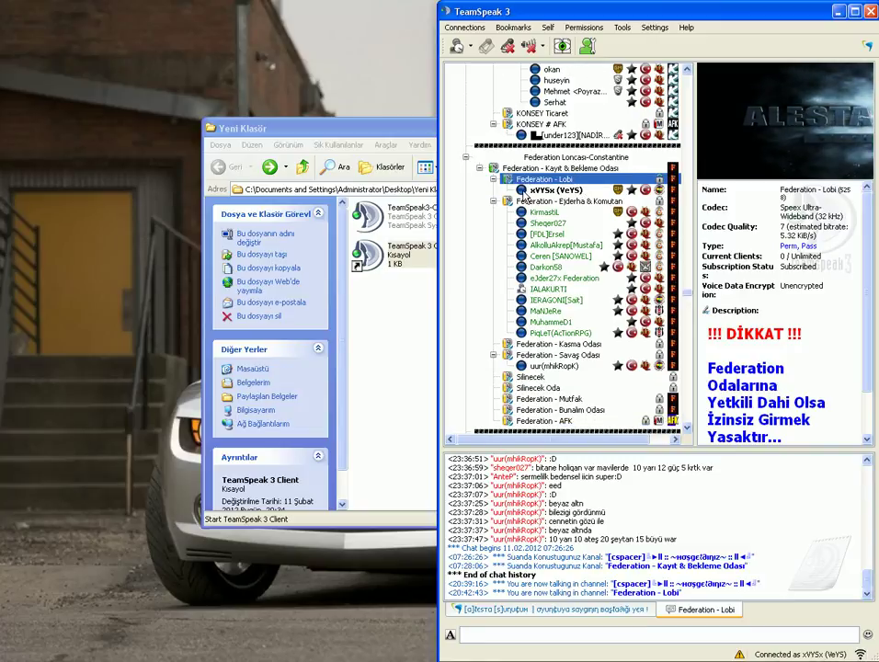
{"action": "scroll", "coordinate": [561, 161], "scroll_direction": "down", "scroll_amount": 1}
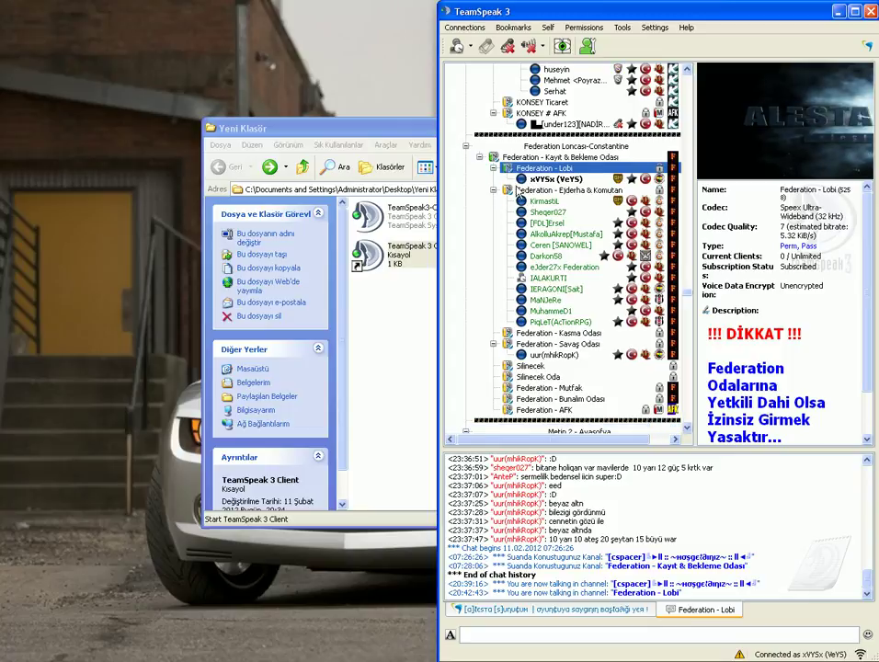
{"action": "scroll", "coordinate": [578, 147], "scroll_direction": "up", "scroll_amount": 2}
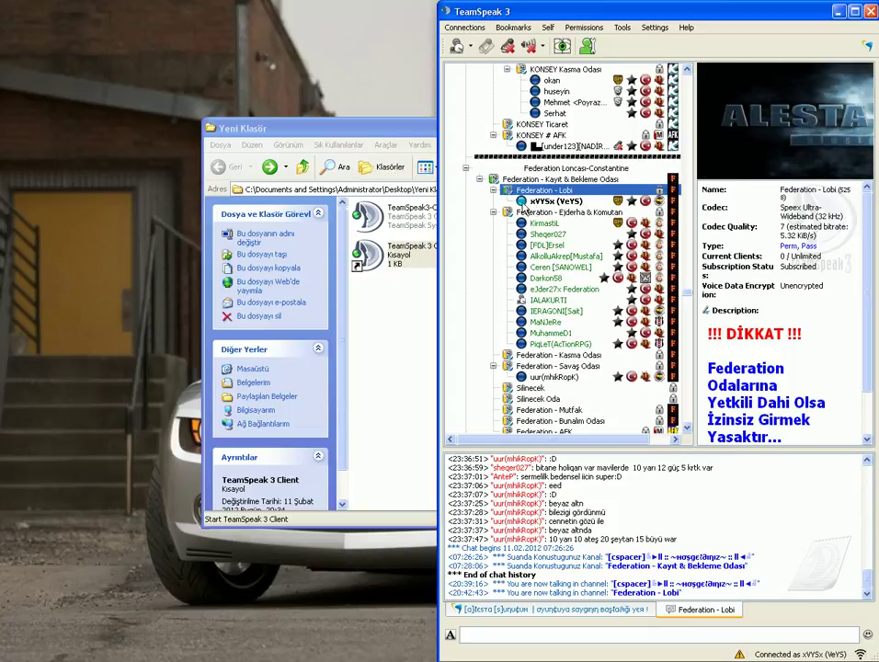
{"action": "scroll", "coordinate": [531, 204], "scroll_direction": "up", "scroll_amount": 1}
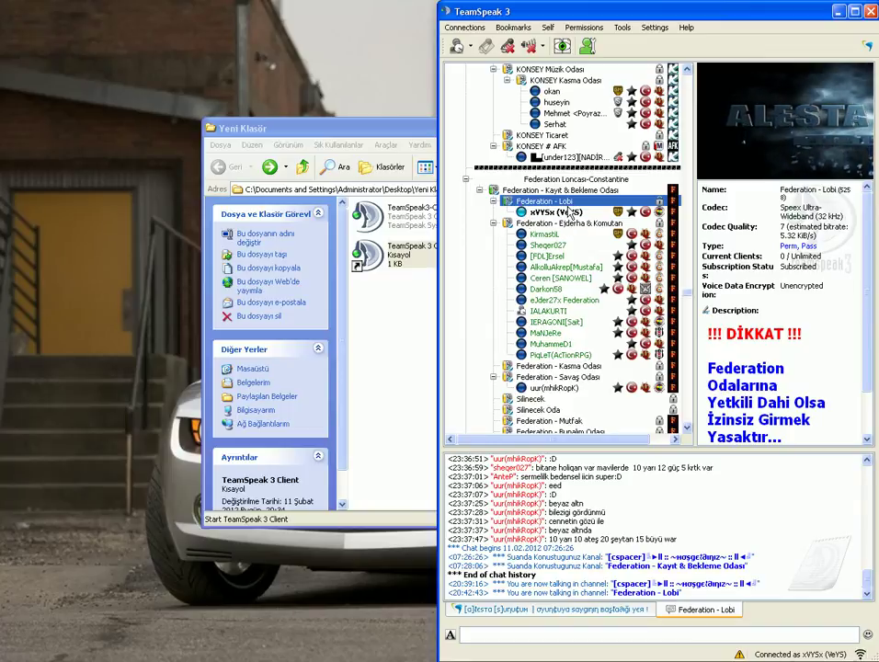
{"action": "scroll", "coordinate": [571, 214], "scroll_direction": "up", "scroll_amount": 1}
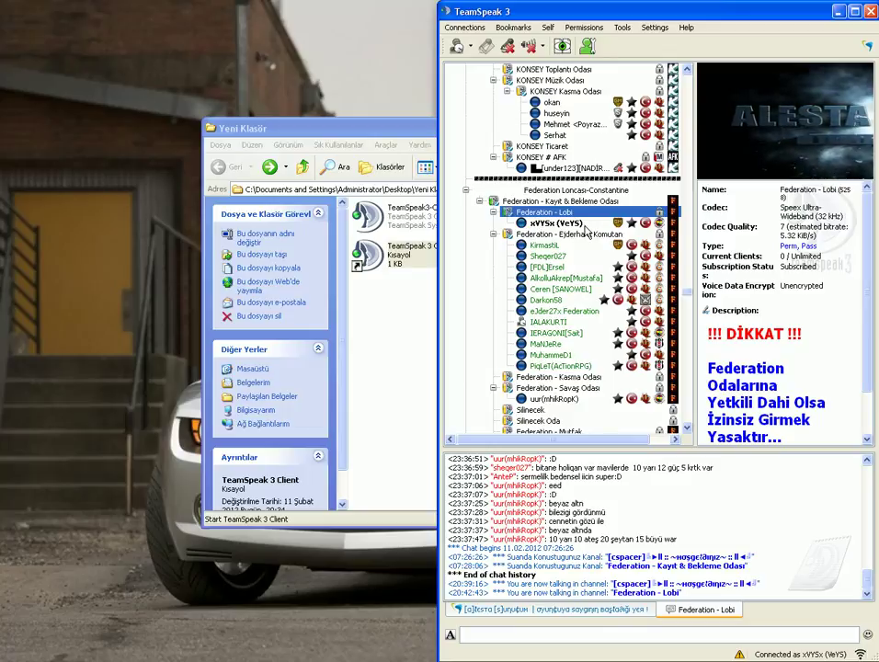
{"action": "scroll", "coordinate": [577, 202], "scroll_direction": "down", "scroll_amount": 3}
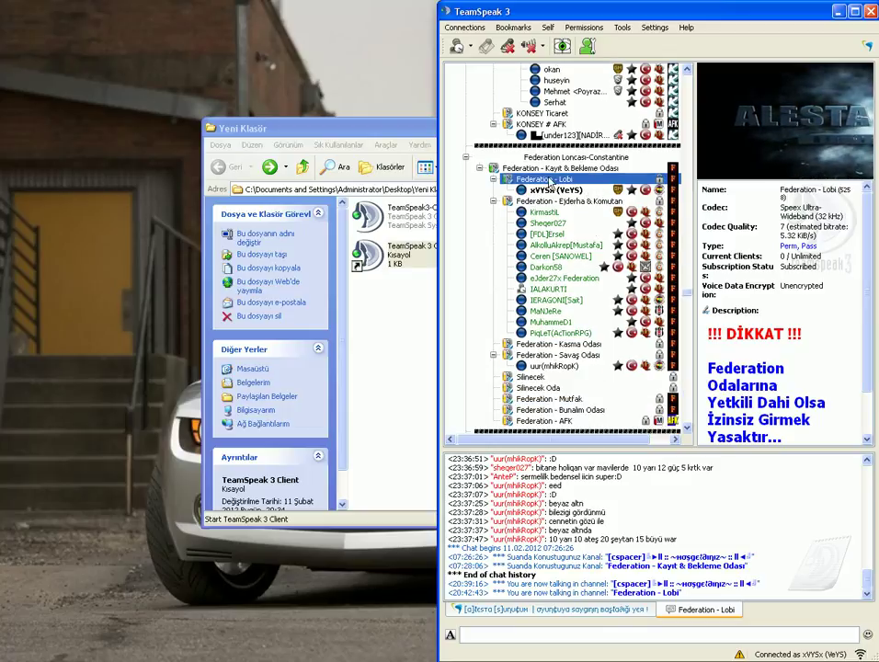
{"action": "scroll", "coordinate": [581, 239], "scroll_direction": "down", "scroll_amount": 2}
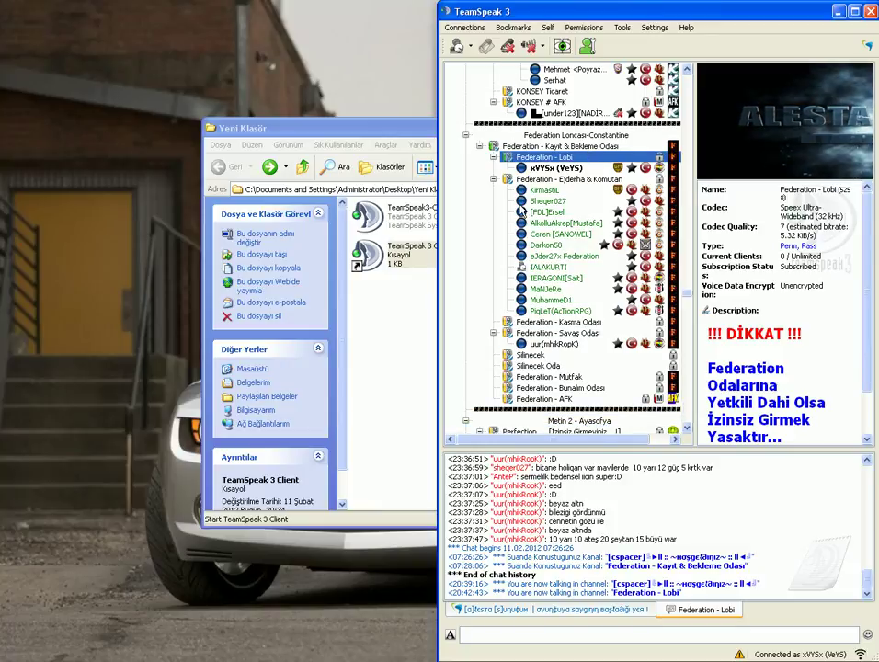
{"action": "scroll", "coordinate": [534, 207], "scroll_direction": "up", "scroll_amount": 1}
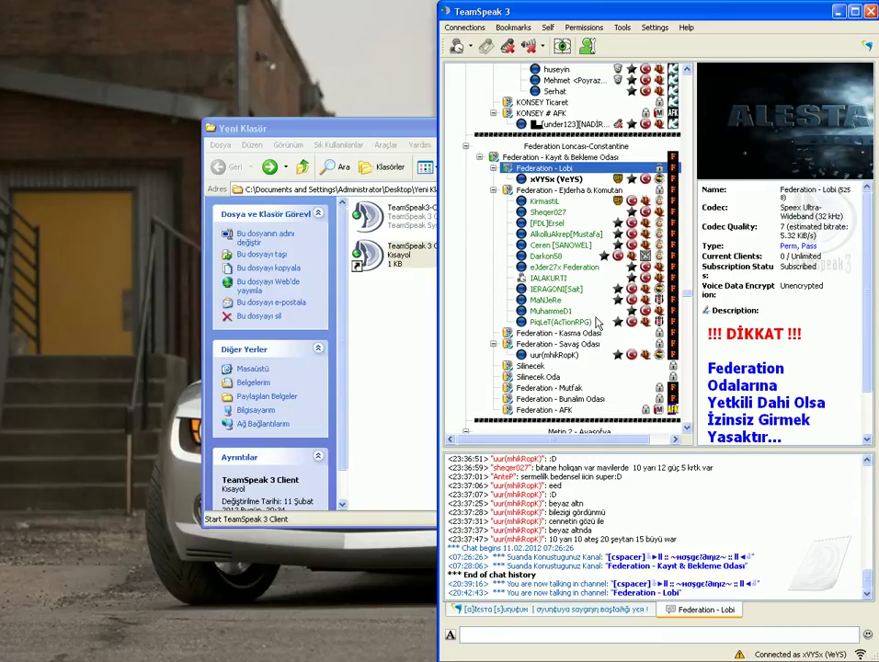
{"action": "scroll", "coordinate": [598, 322], "scroll_direction": "up", "scroll_amount": 1}
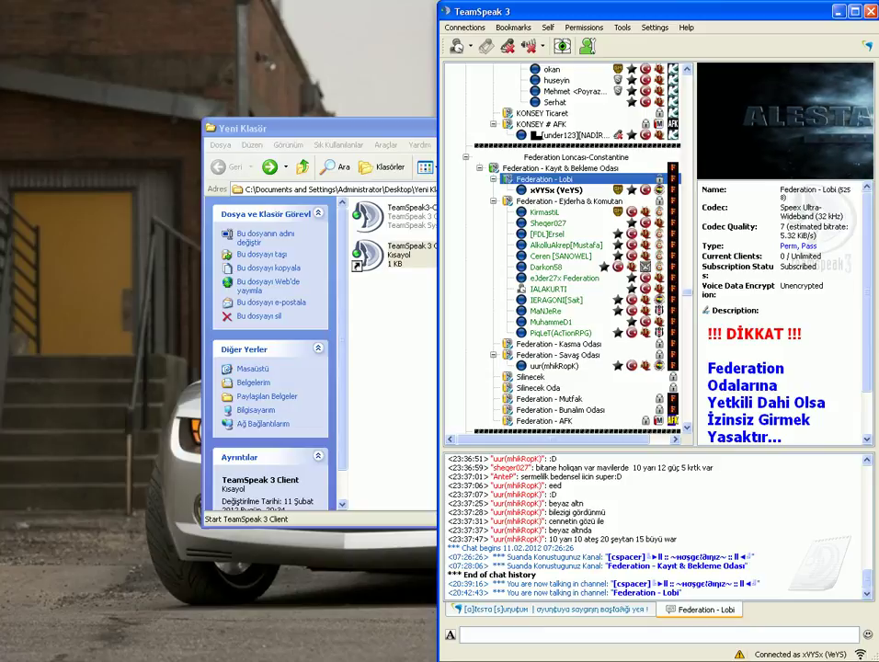
{"action": "scroll", "coordinate": [563, 249], "scroll_direction": "down", "scroll_amount": 2}
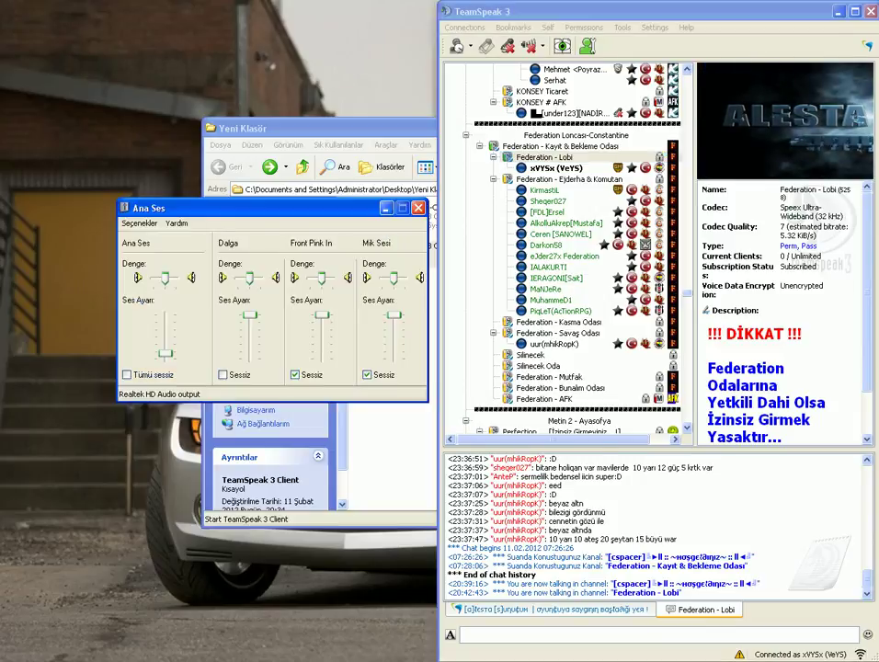
Step: Switch the Windows volume mixer to the Realtek HD Audio Input device and show its recording controls
{"action": "left_click_drag", "start_coordinate": [224, 216], "coordinate": [185, 226]}
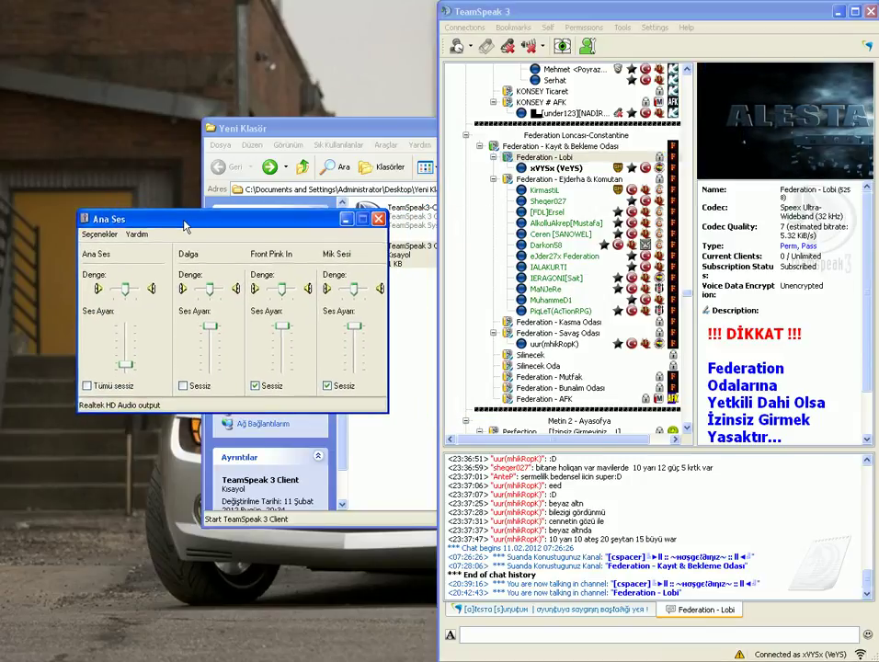
{"action": "left_click", "coordinate": [98, 234]}
{"action": "left_click", "coordinate": [98, 248]}
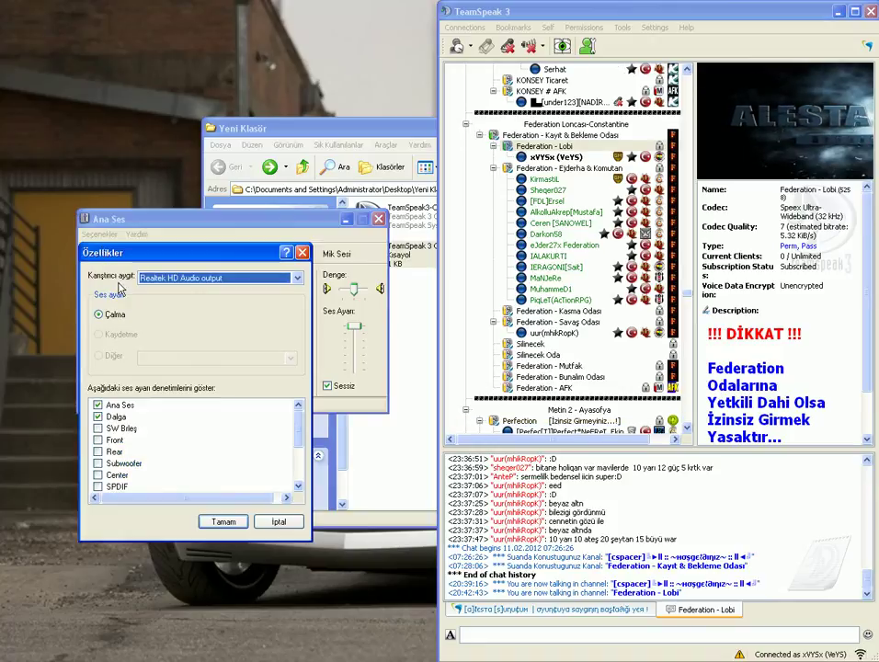
{"action": "left_click", "coordinate": [197, 279]}
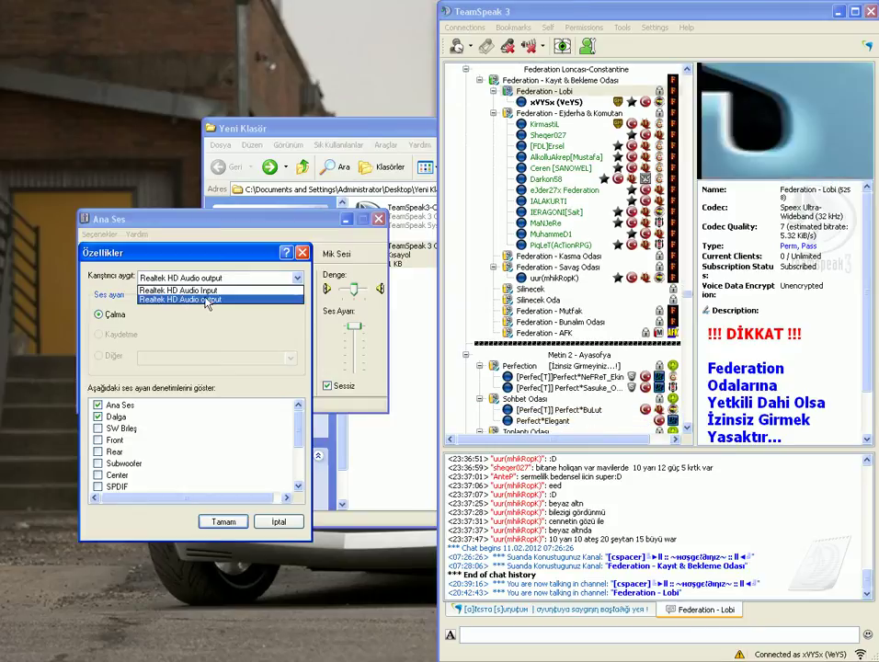
{"action": "left_click", "coordinate": [203, 290]}
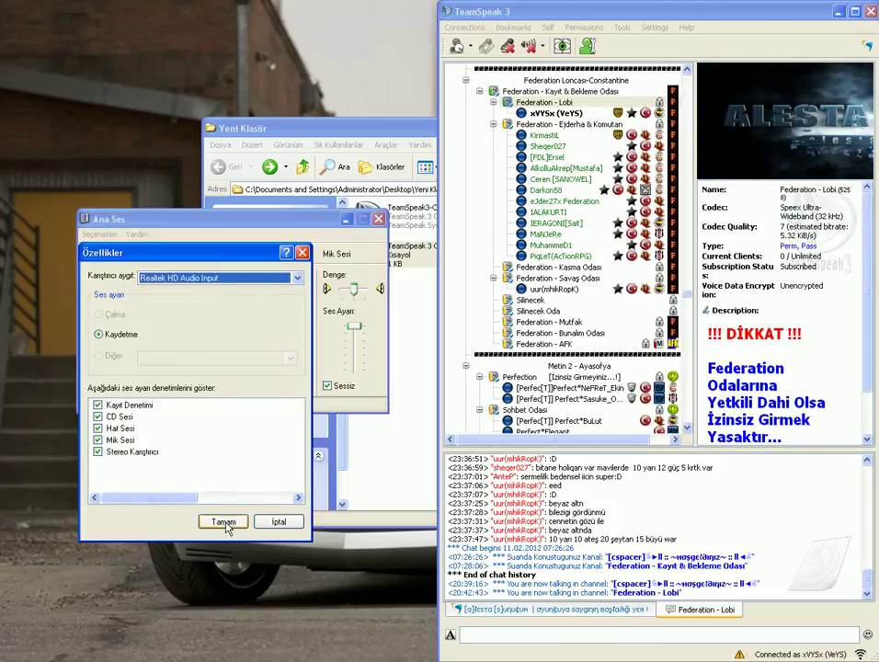
{"action": "left_click", "coordinate": [96, 405]}
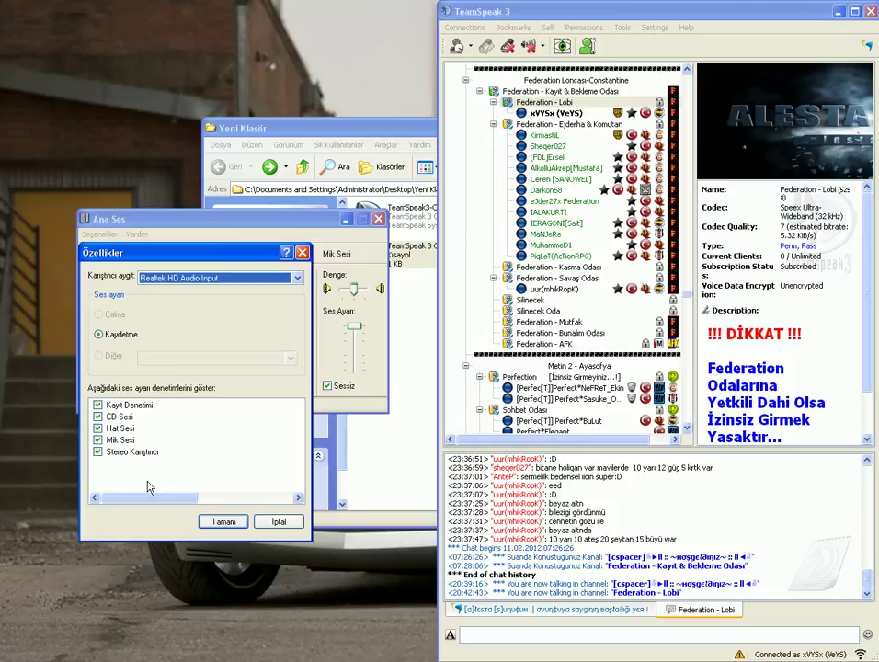
{"action": "left_click", "coordinate": [223, 522]}
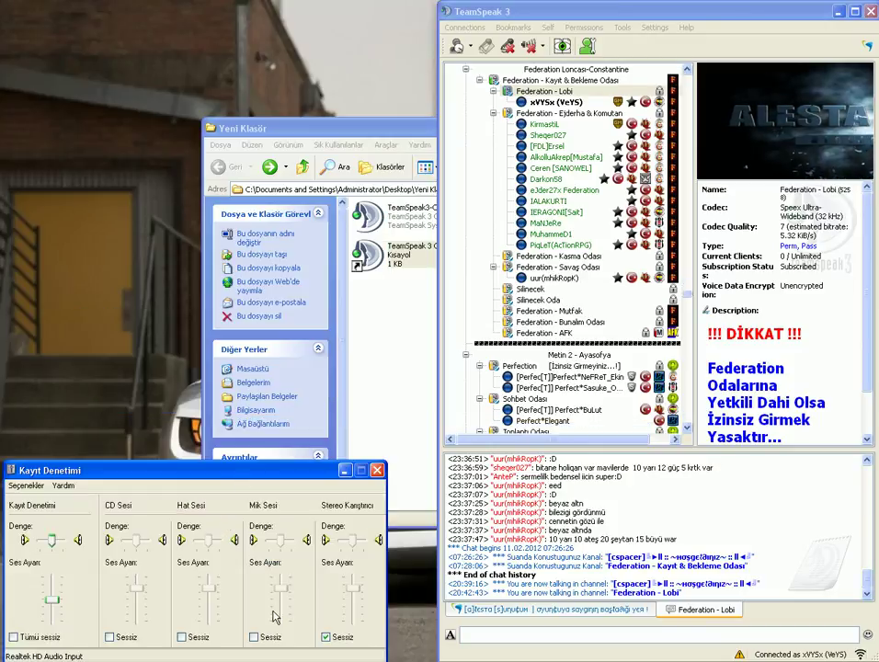
Step: Move the Kayıt Denetimi window up and tick Sessiz for Stereo Karıştırıcı
{"action": "left_click_drag", "start_coordinate": [221, 478], "coordinate": [252, 320]}
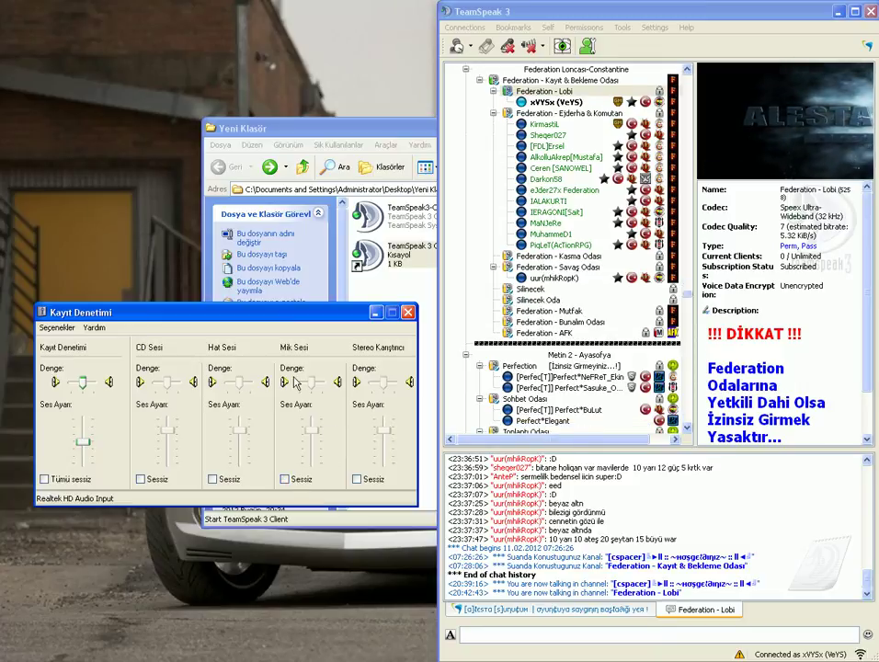
{"action": "left_click", "coordinate": [357, 479]}
{"action": "left_click_drag", "start_coordinate": [286, 313], "coordinate": [292, 292]}
Step: Review the mixer device and displayed controls in the recording mixer's properties, and cancel the dialog
{"action": "left_click", "coordinate": [63, 299]}
{"action": "left_click", "coordinate": [70, 315]}
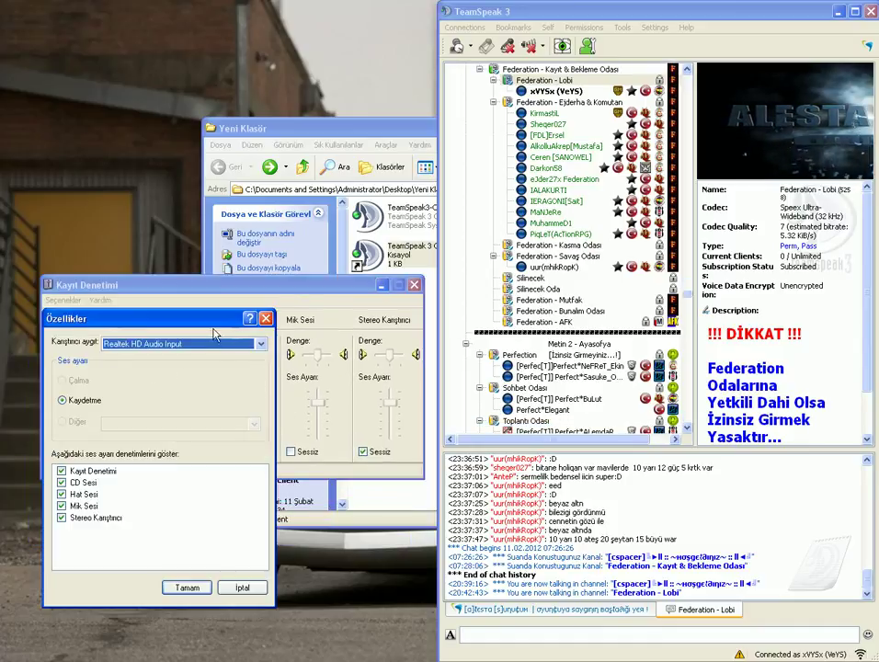
{"action": "left_click_drag", "start_coordinate": [198, 322], "coordinate": [274, 171]}
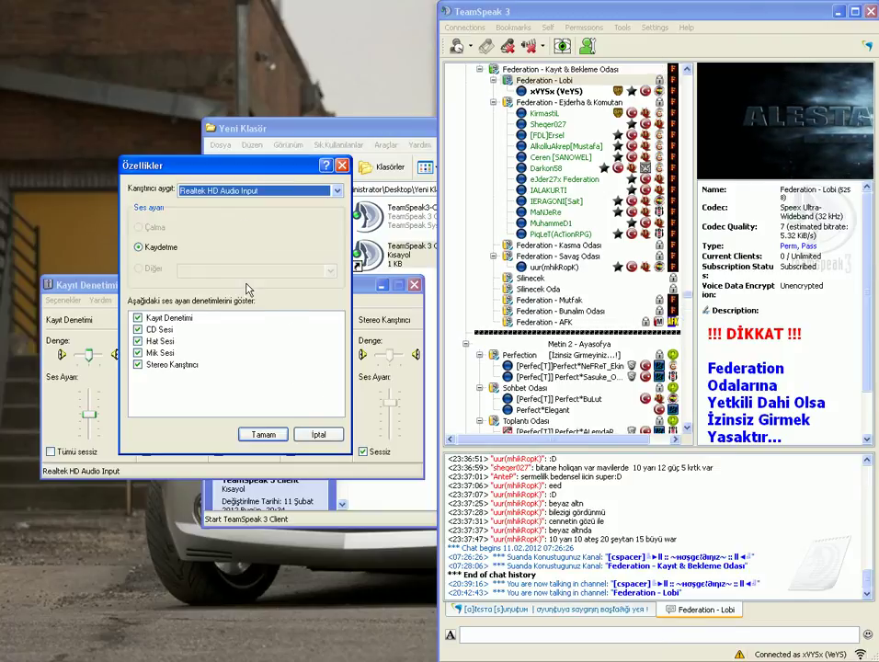
{"action": "left_click", "coordinate": [322, 434]}
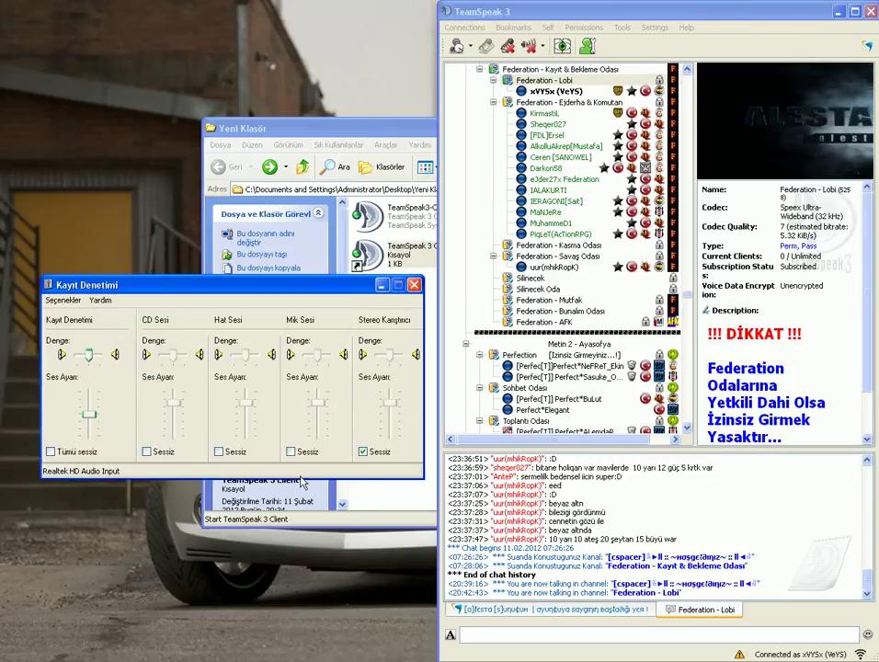
Step: In the TeamSpeak capture options, switch the capture device to Default and back to Realtek HD Audio Input
{"action": "left_click", "coordinate": [655, 28]}
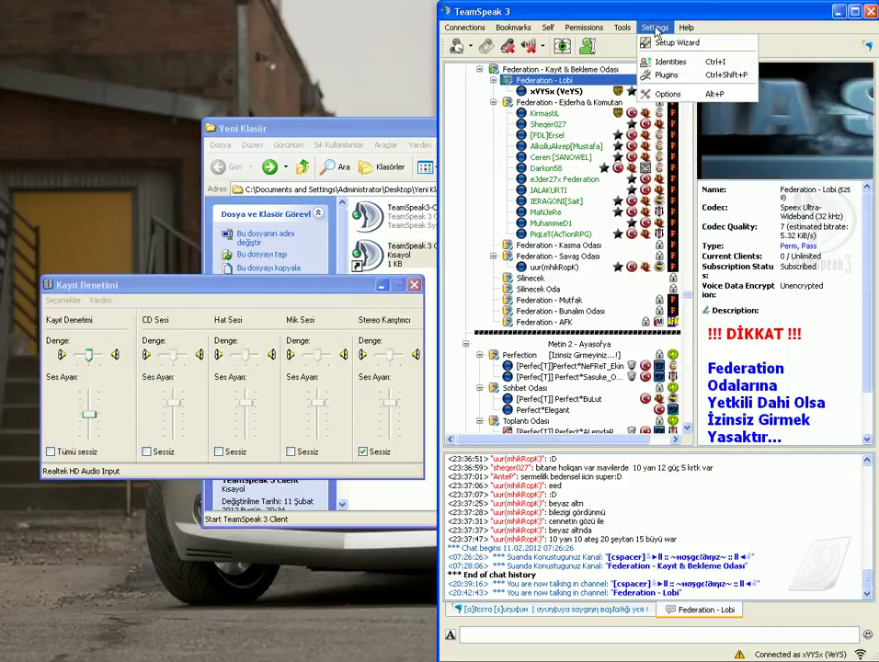
{"action": "left_click", "coordinate": [667, 95]}
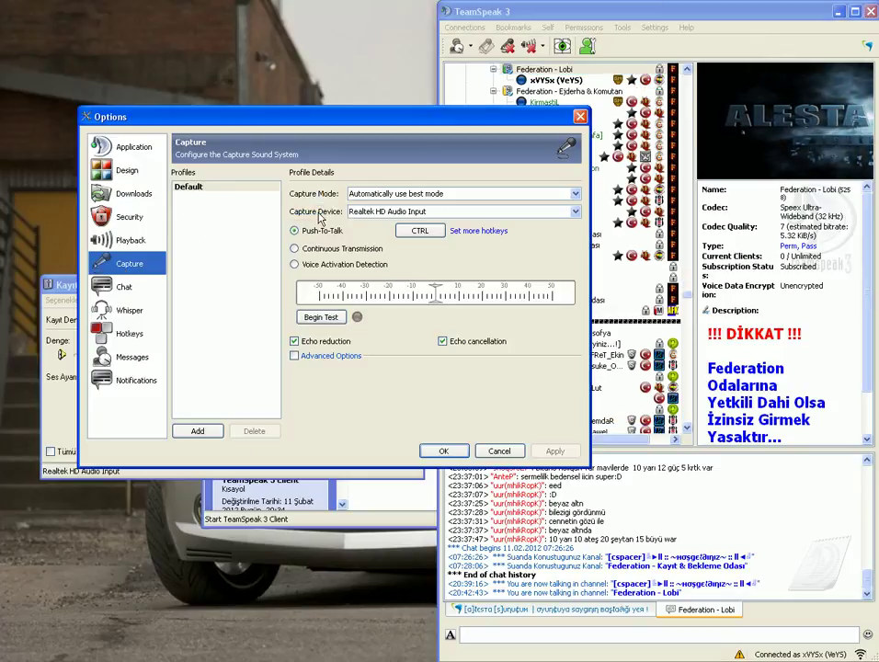
{"action": "left_click", "coordinate": [364, 213]}
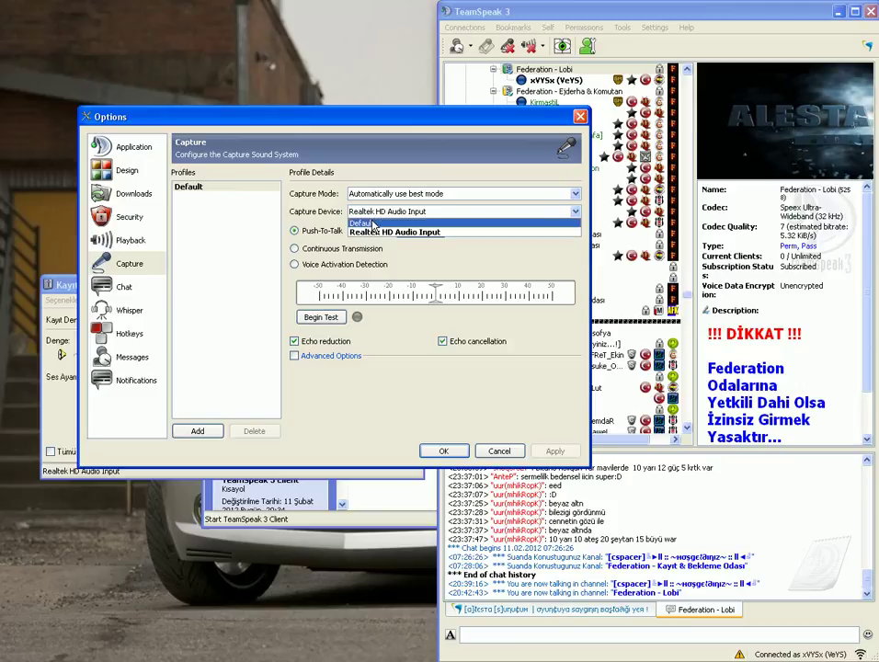
{"action": "left_click", "coordinate": [371, 224]}
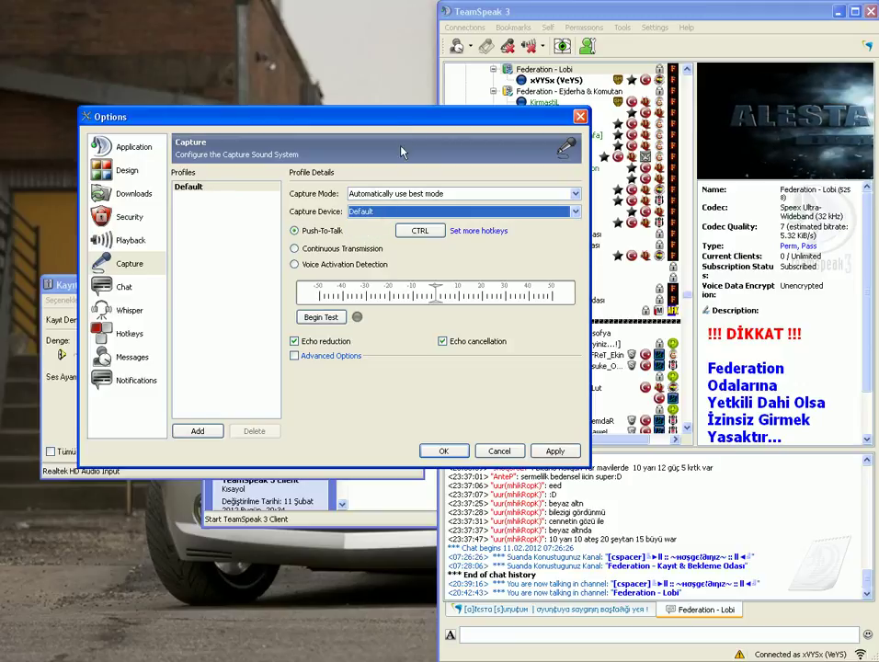
{"action": "left_click_drag", "start_coordinate": [393, 123], "coordinate": [360, 80]}
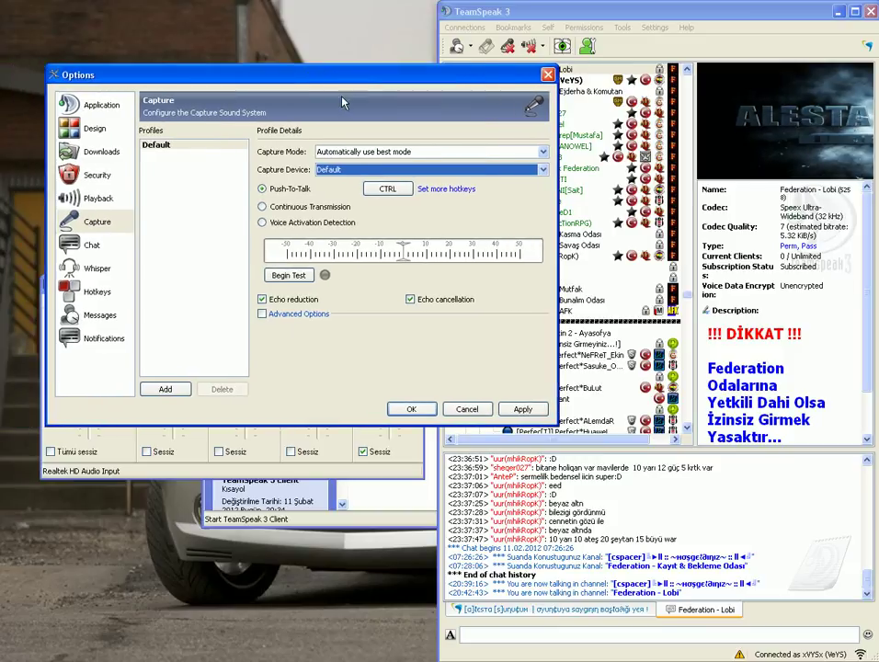
{"action": "left_click", "coordinate": [335, 171]}
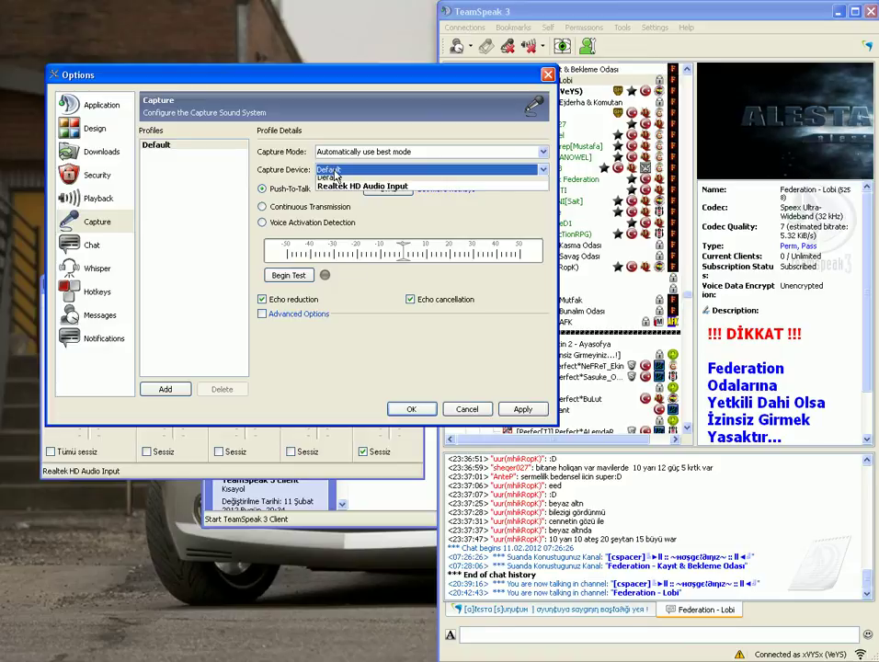
{"action": "left_click", "coordinate": [392, 192]}
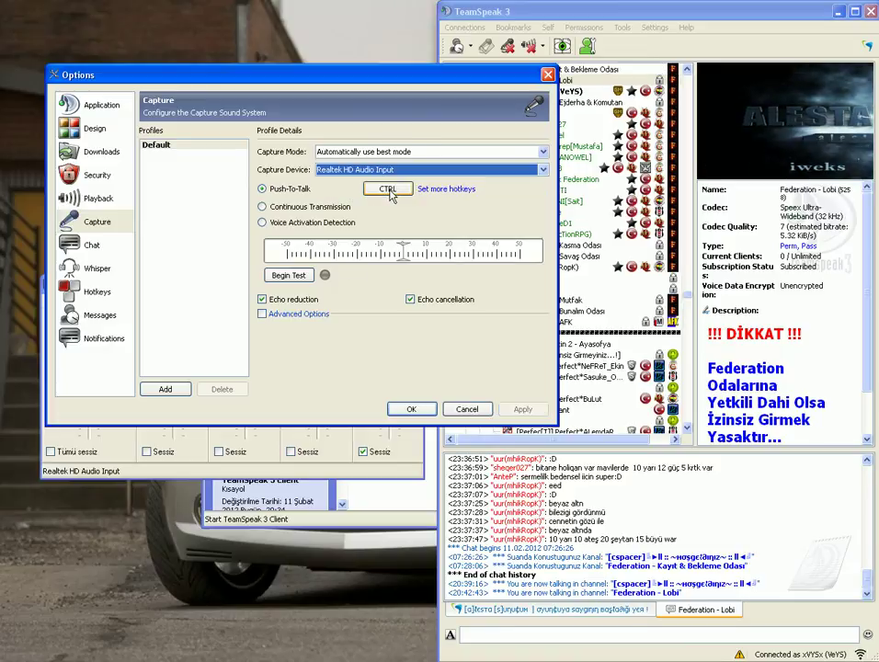
Step: Reopen the recording mixer's properties and compare its mixer device with the TeamSpeak capture device
{"action": "left_click", "coordinate": [328, 463]}
{"action": "left_click", "coordinate": [62, 300]}
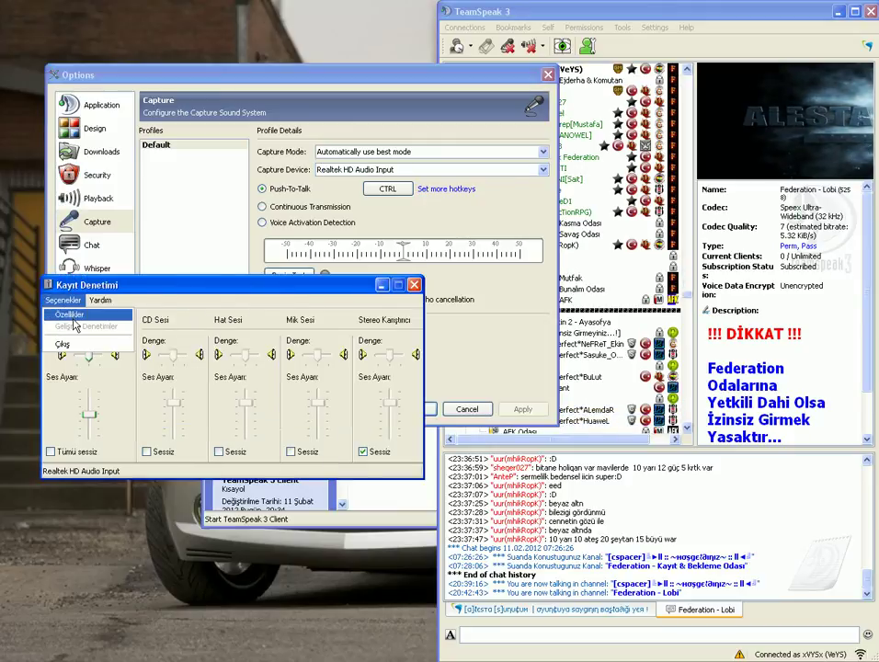
{"action": "left_click", "coordinate": [68, 314]}
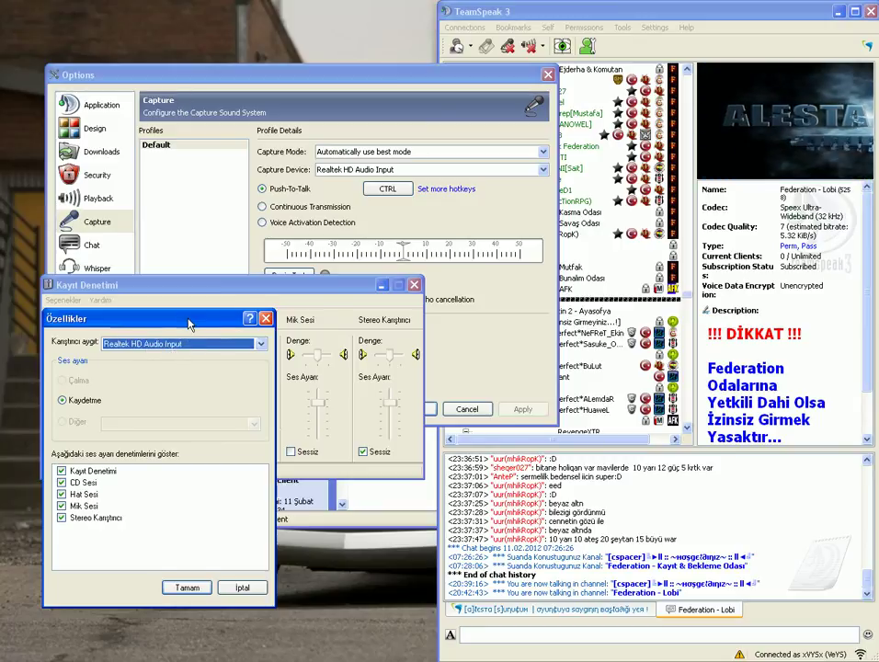
{"action": "left_click_drag", "start_coordinate": [189, 324], "coordinate": [188, 328]}
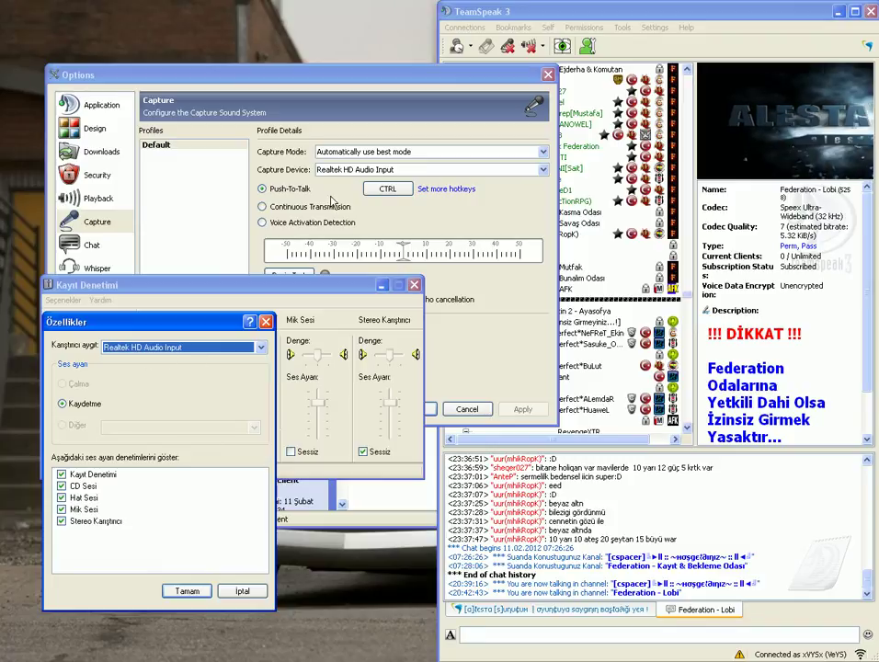
Step: Accept the TeamSpeak capture options and close the recording mixer's properties dialog
{"action": "left_click", "coordinate": [414, 79]}
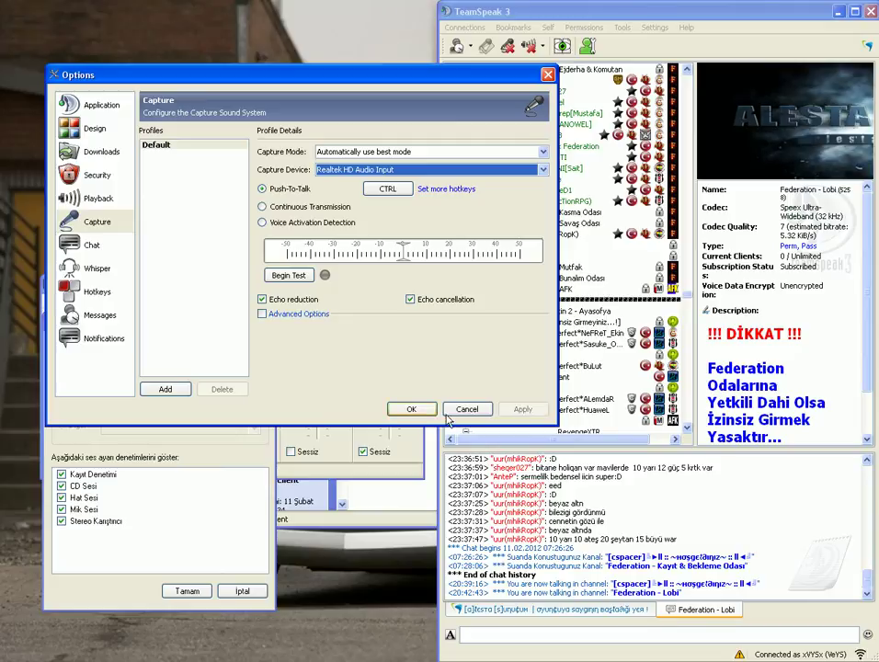
{"action": "left_click", "coordinate": [405, 410]}
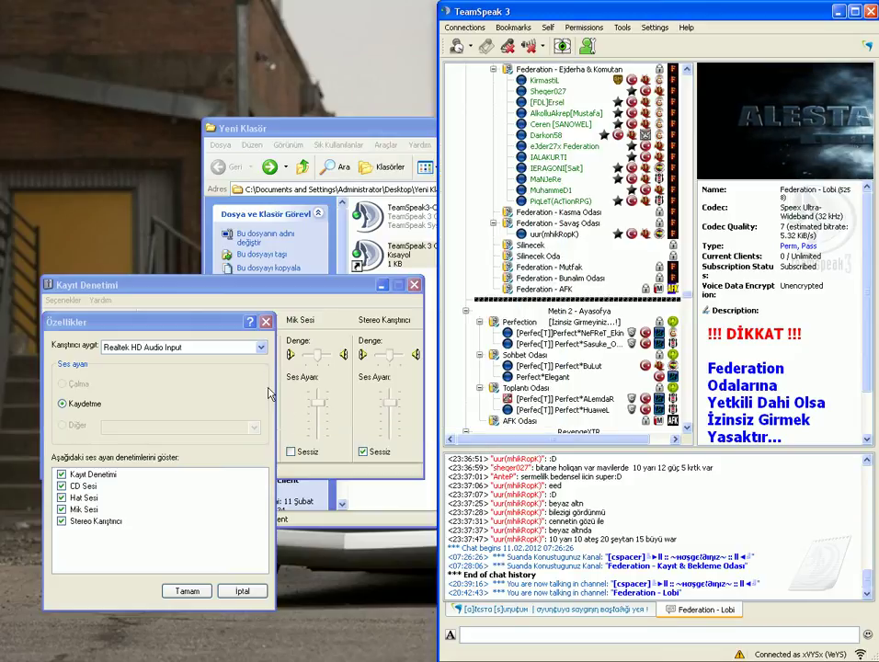
{"action": "left_click", "coordinate": [266, 323]}
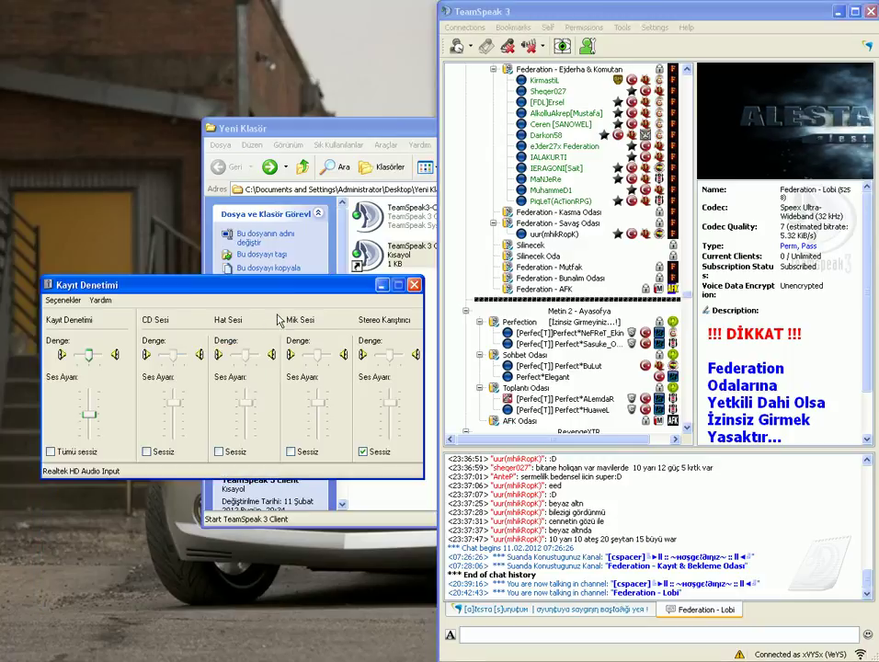